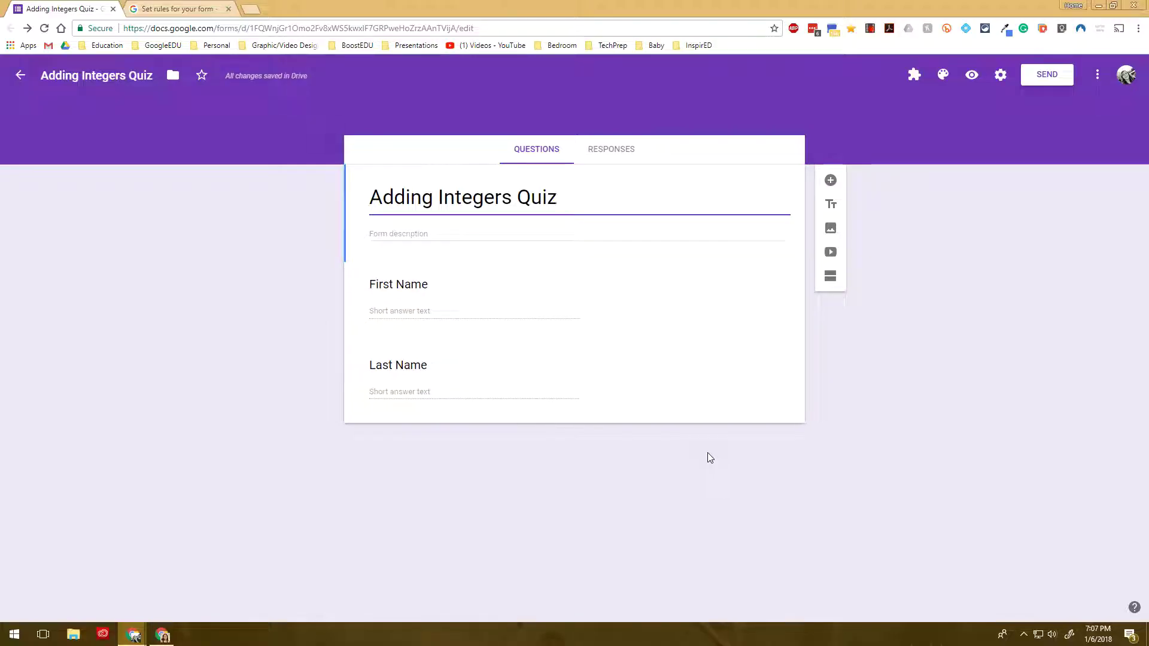
Duplicate the Last Name question and rename the copy to 'Email Address'
left_click(561, 393)
left_click(651, 455)
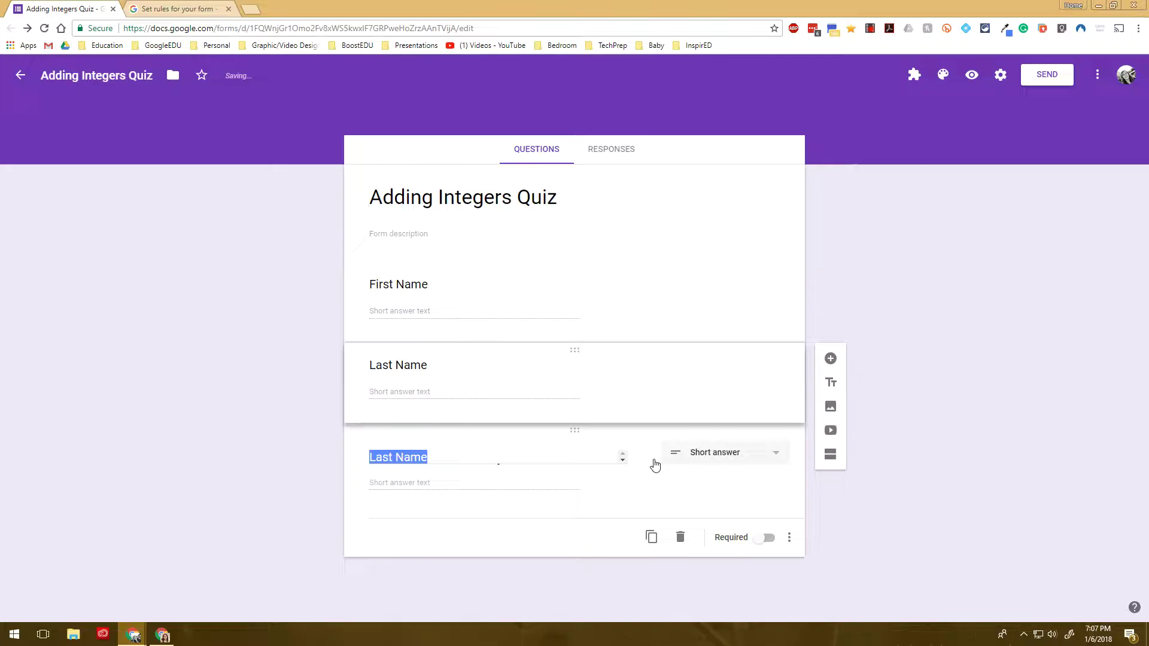
type("Email ")
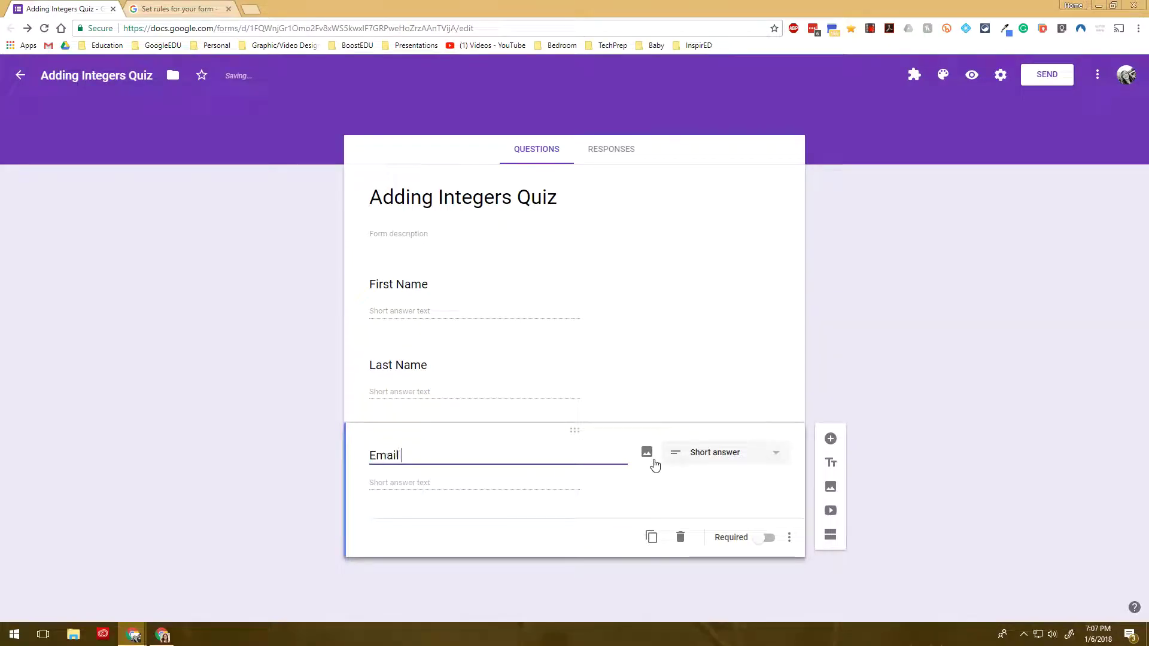
type("Address")
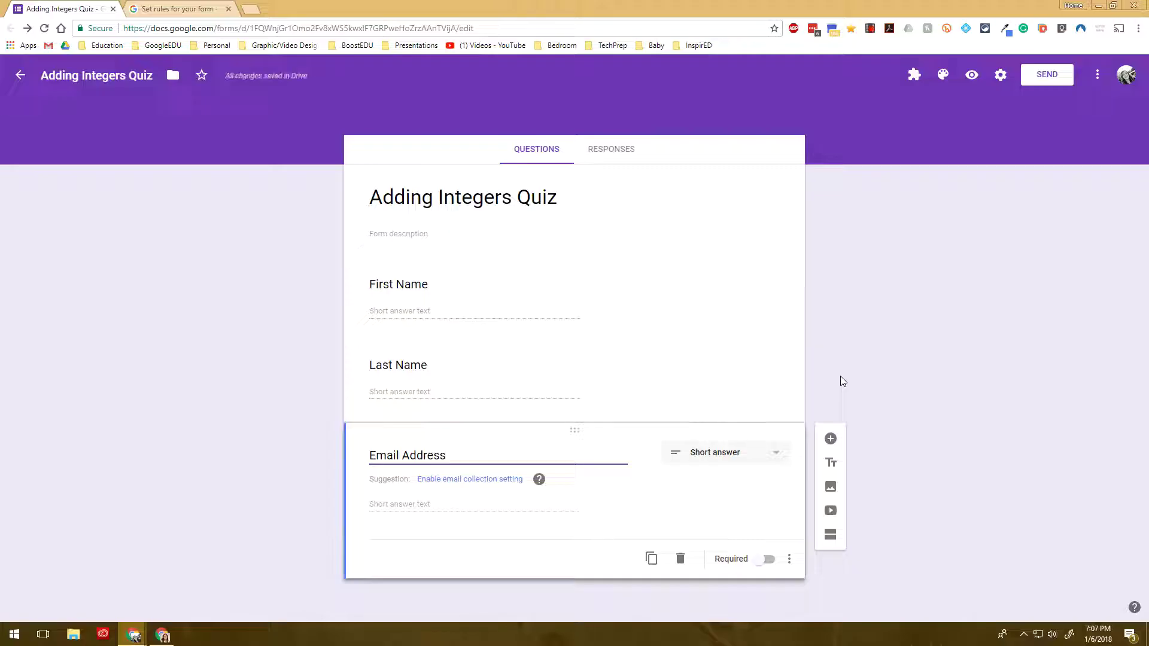
left_click(999, 74)
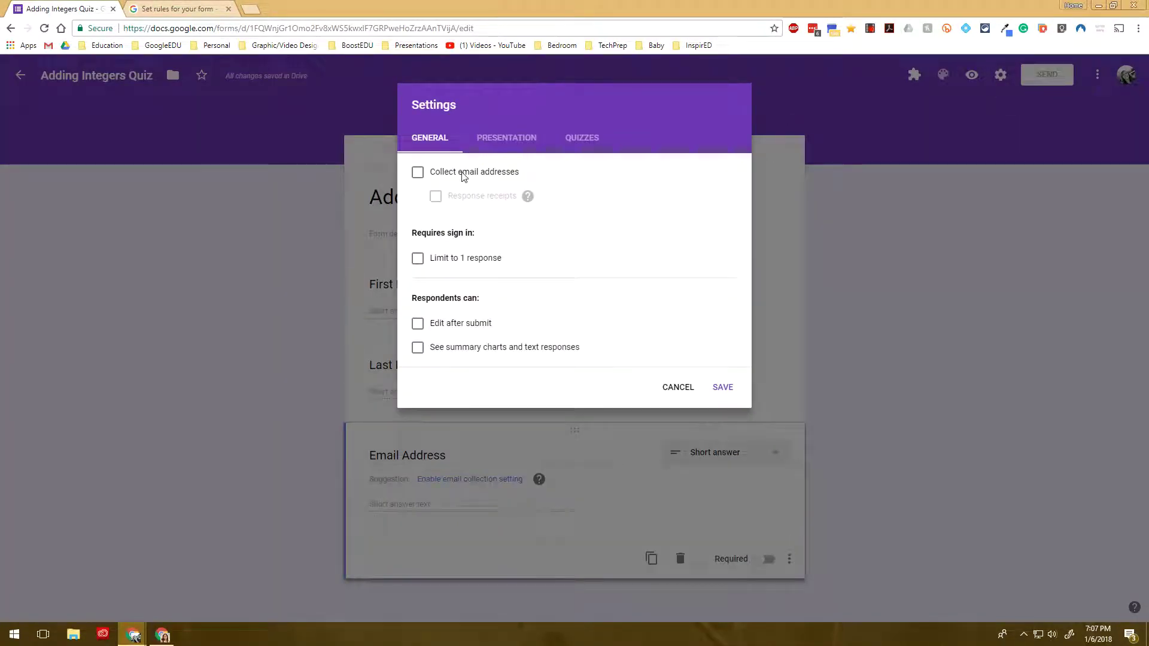
left_click(676, 390)
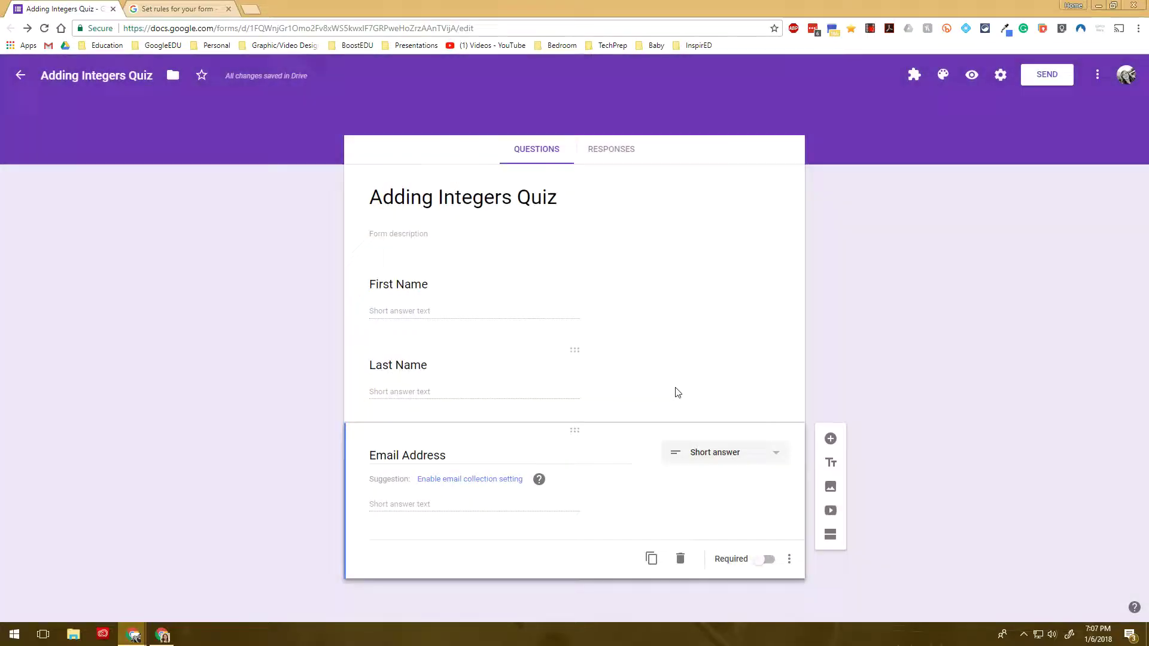
Turn on Response validation for the Email Address question from its more-options menu
left_click(789, 559)
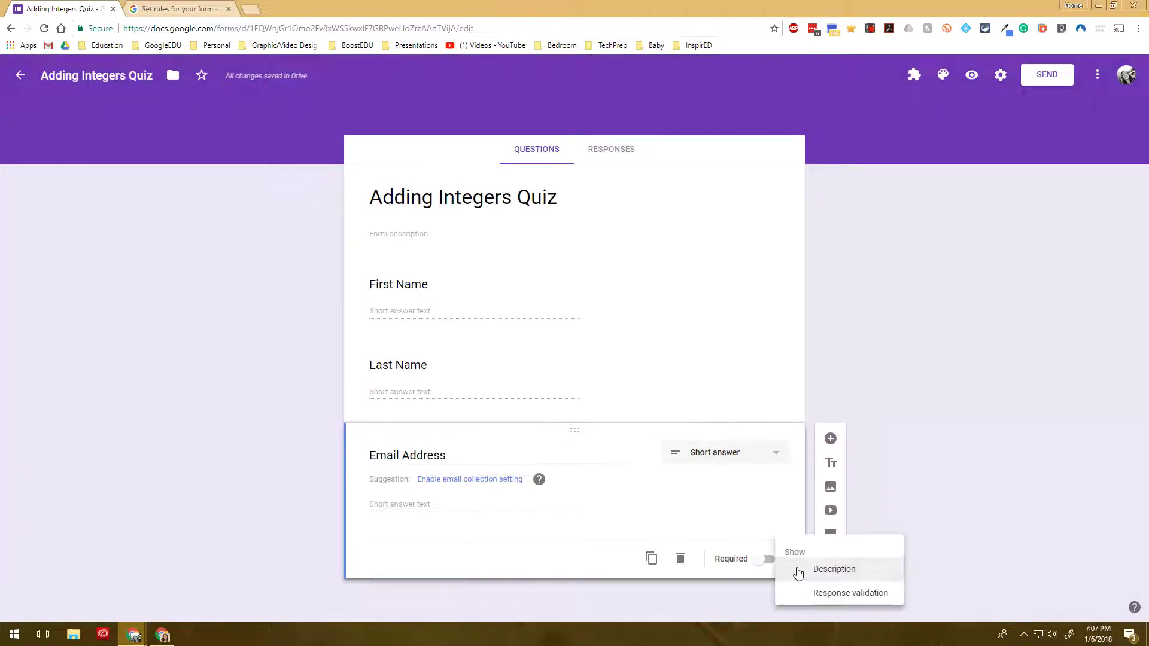
left_click(909, 485)
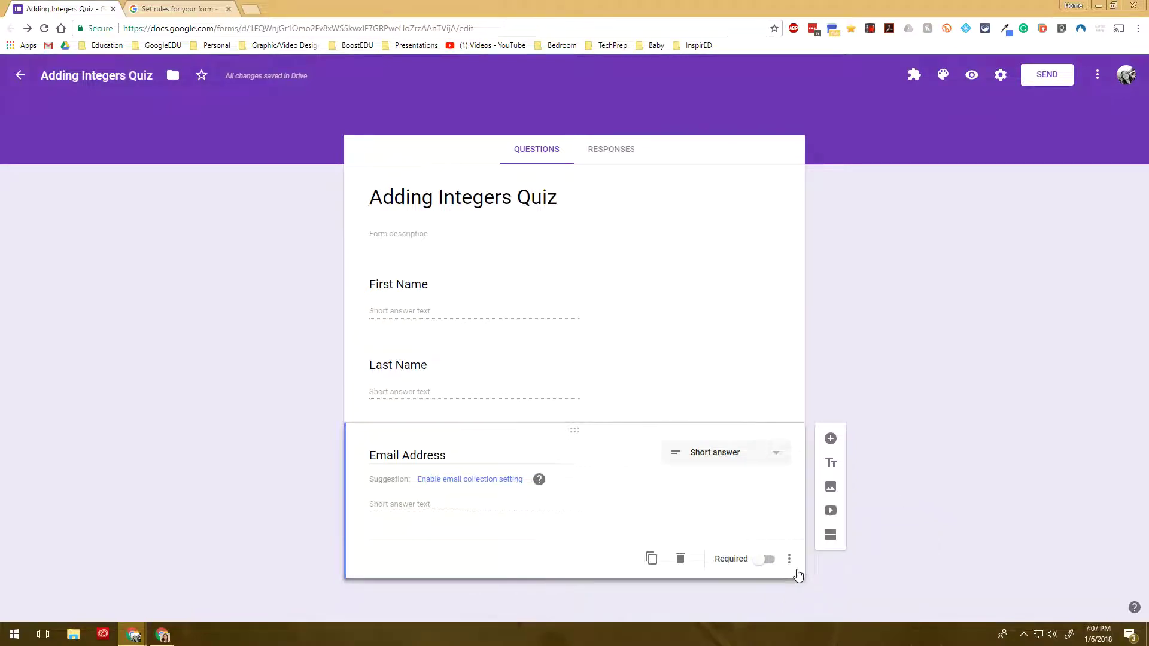
left_click(790, 562)
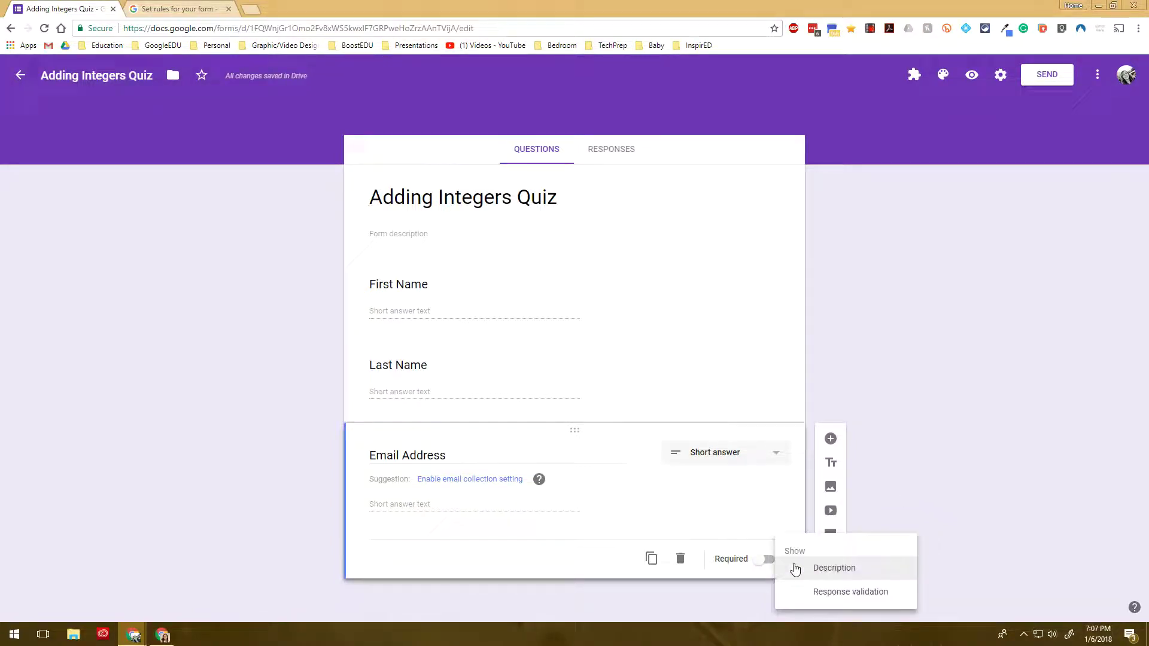
left_click(822, 592)
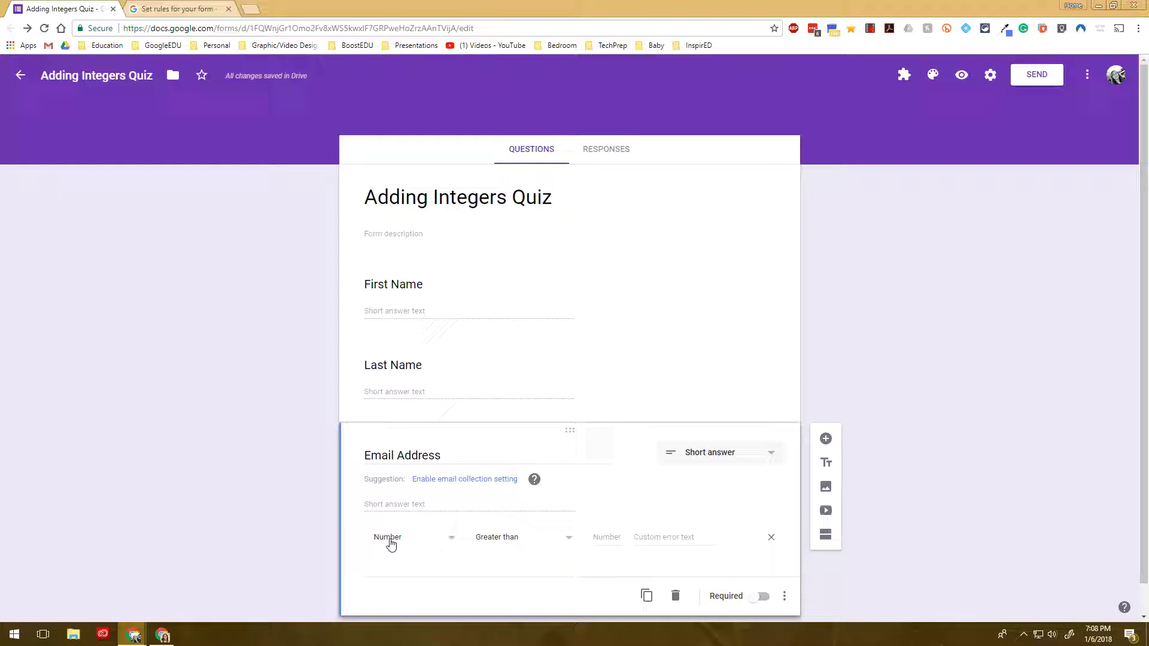
left_click(391, 542)
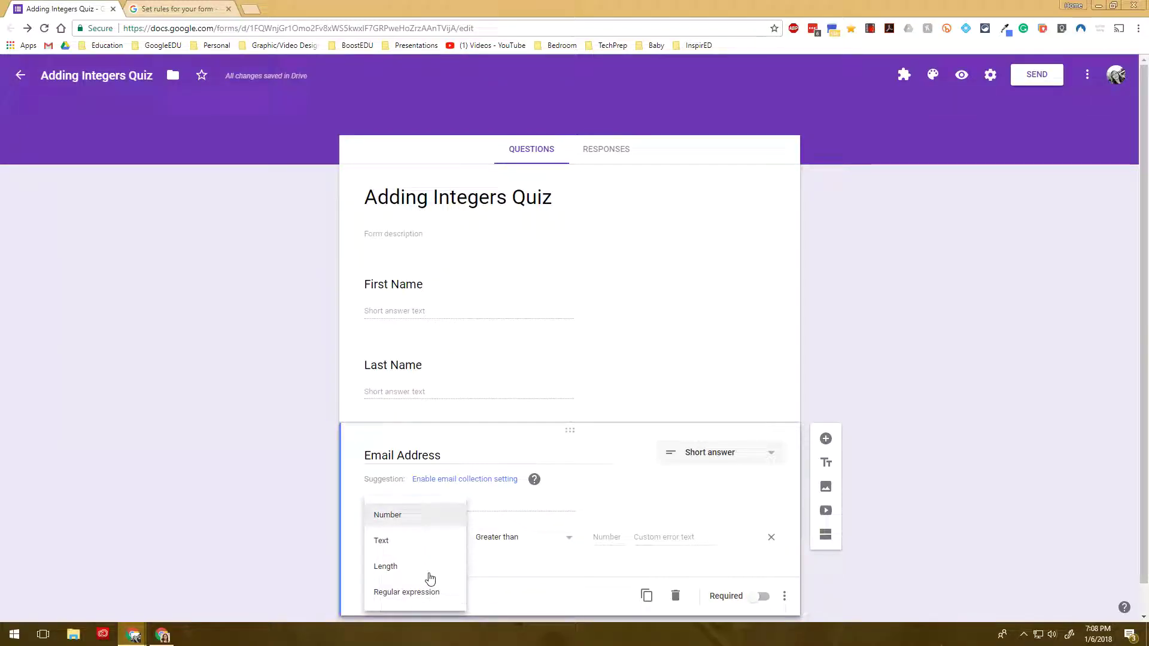
left_click(401, 552)
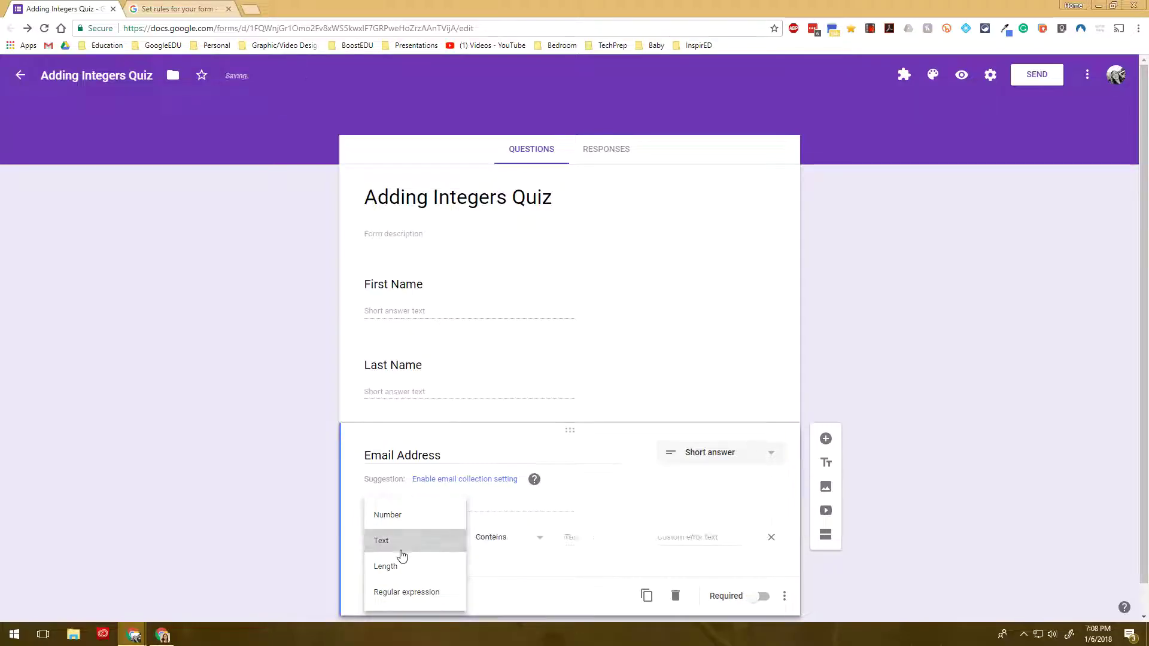
left_click(499, 550)
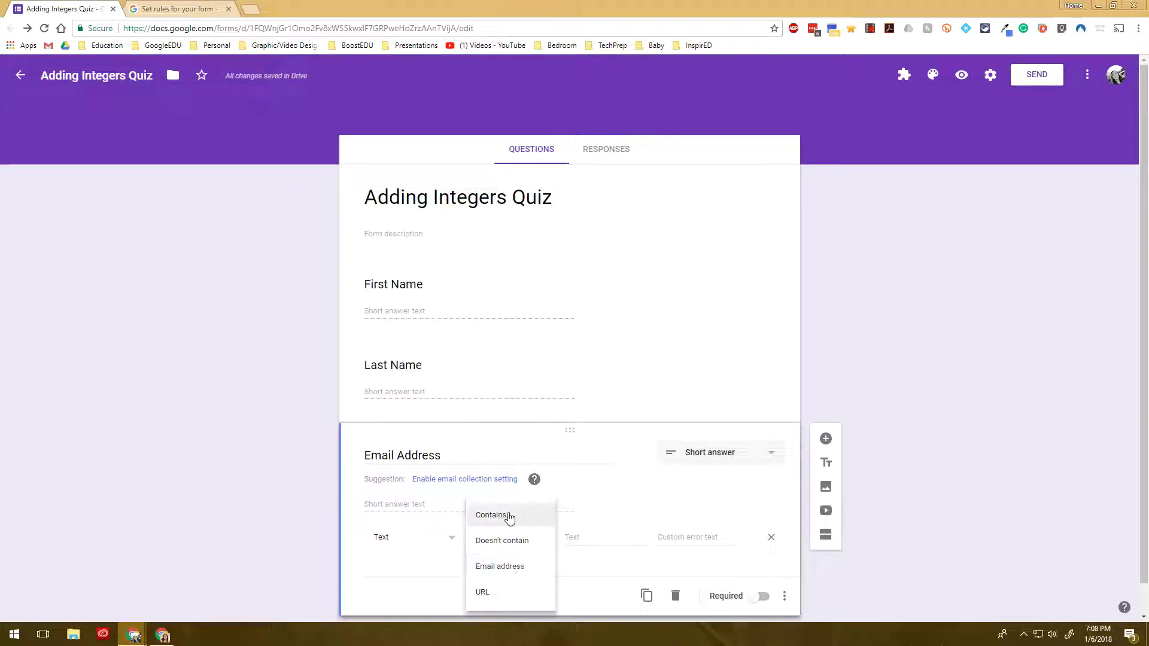
left_click(540, 521)
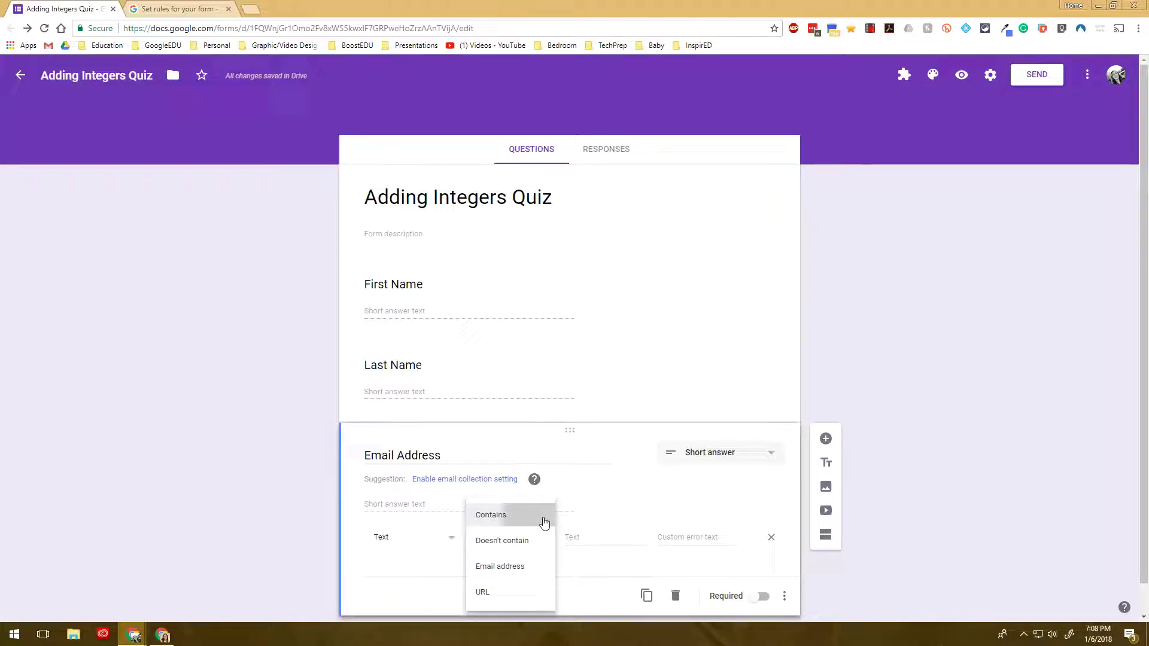
left_click(601, 541)
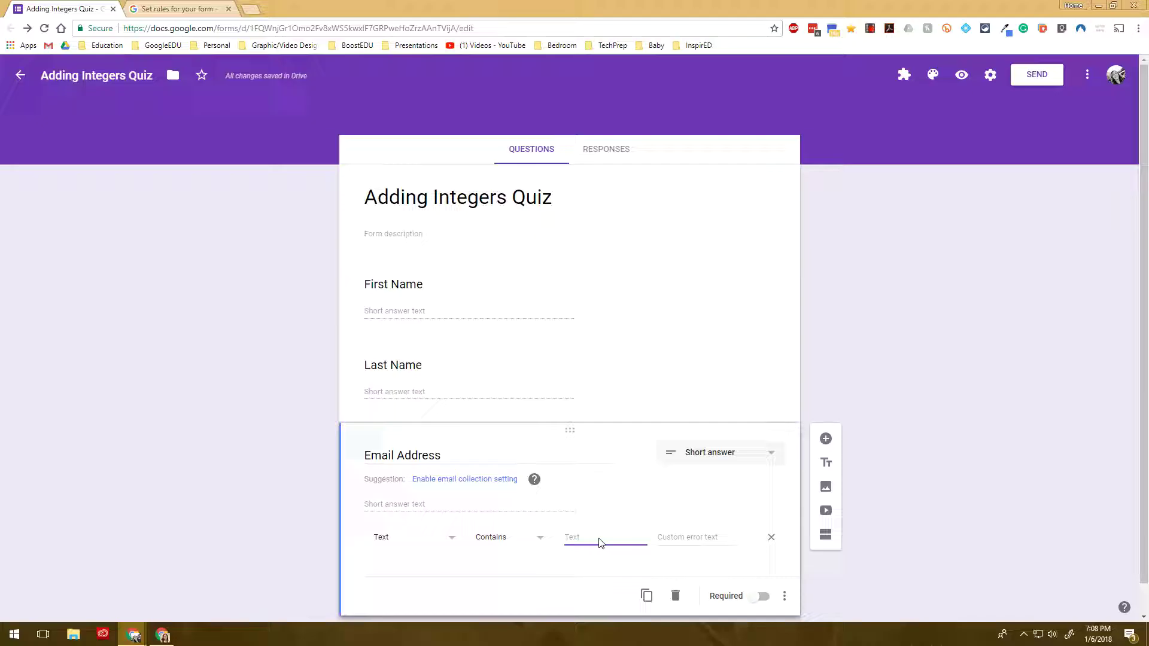
type("@gmail.com")
left_click(678, 538)
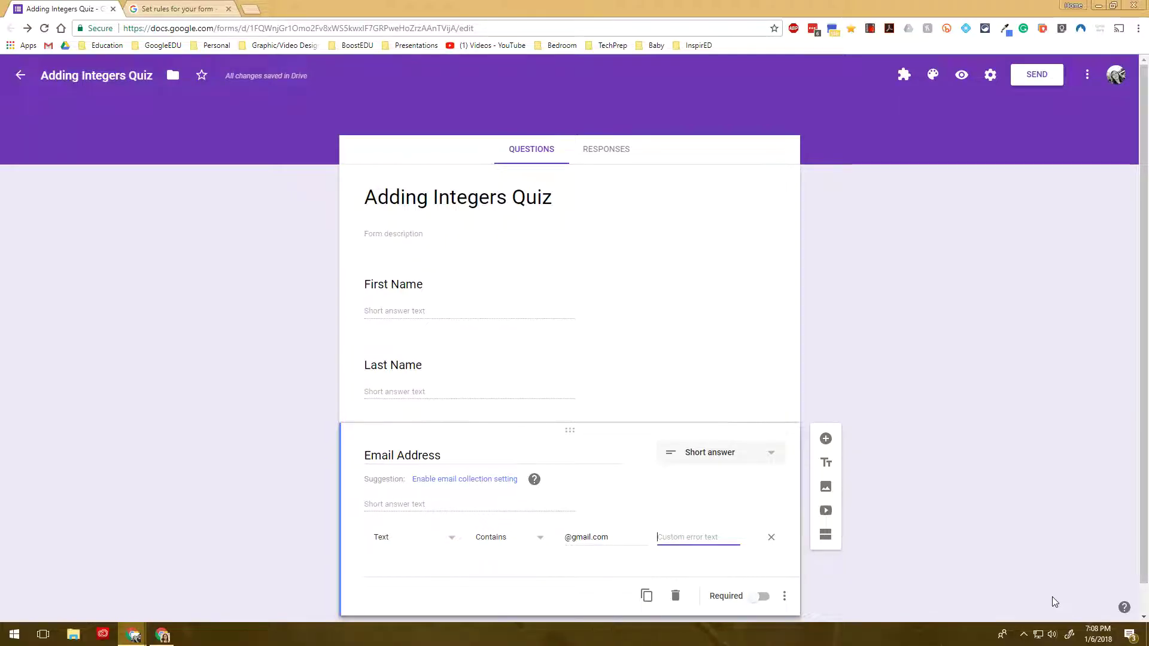
type("Must en")
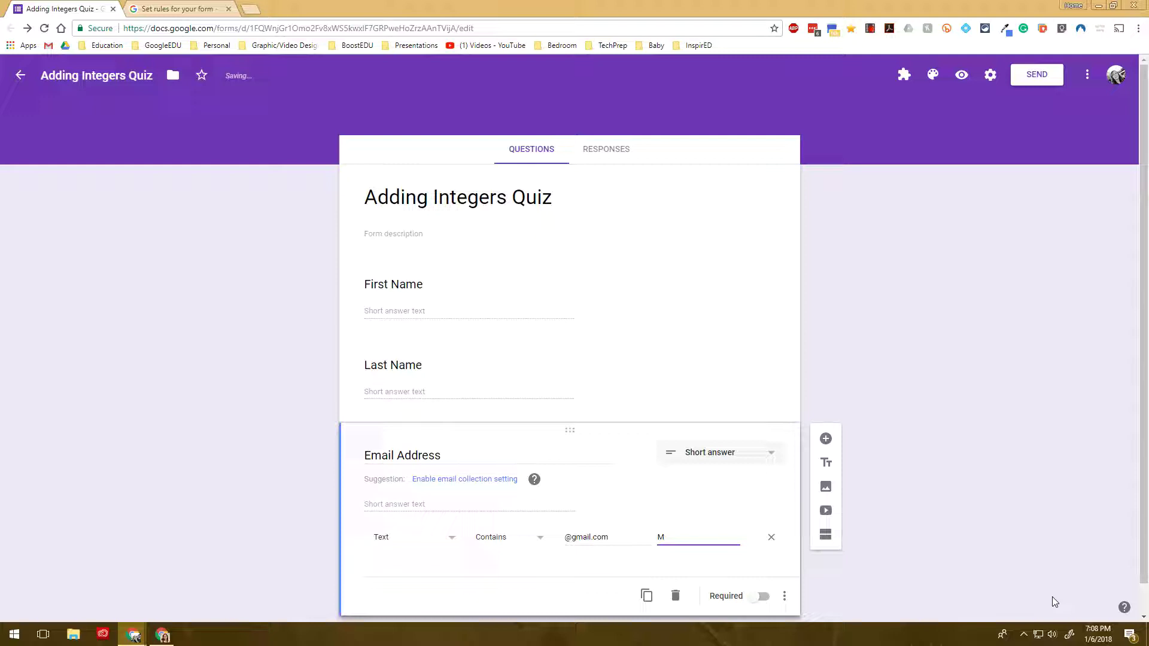
type("d with @gmail.com.")
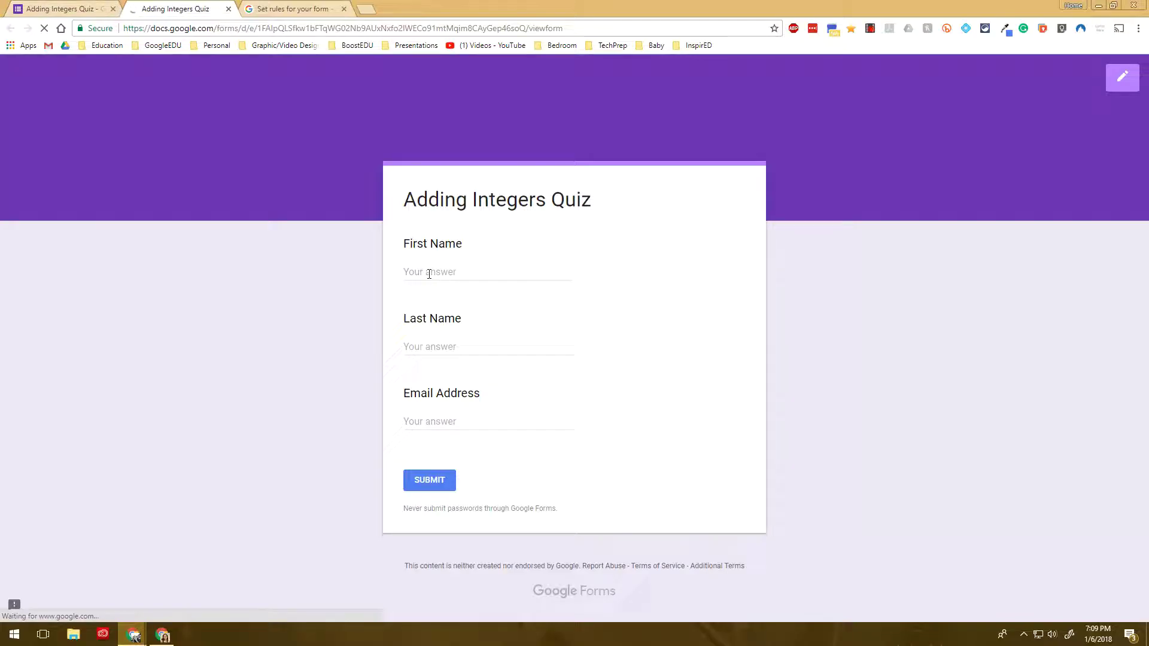
In the live preview, fill in a sample first and last name
left_click(425, 271)
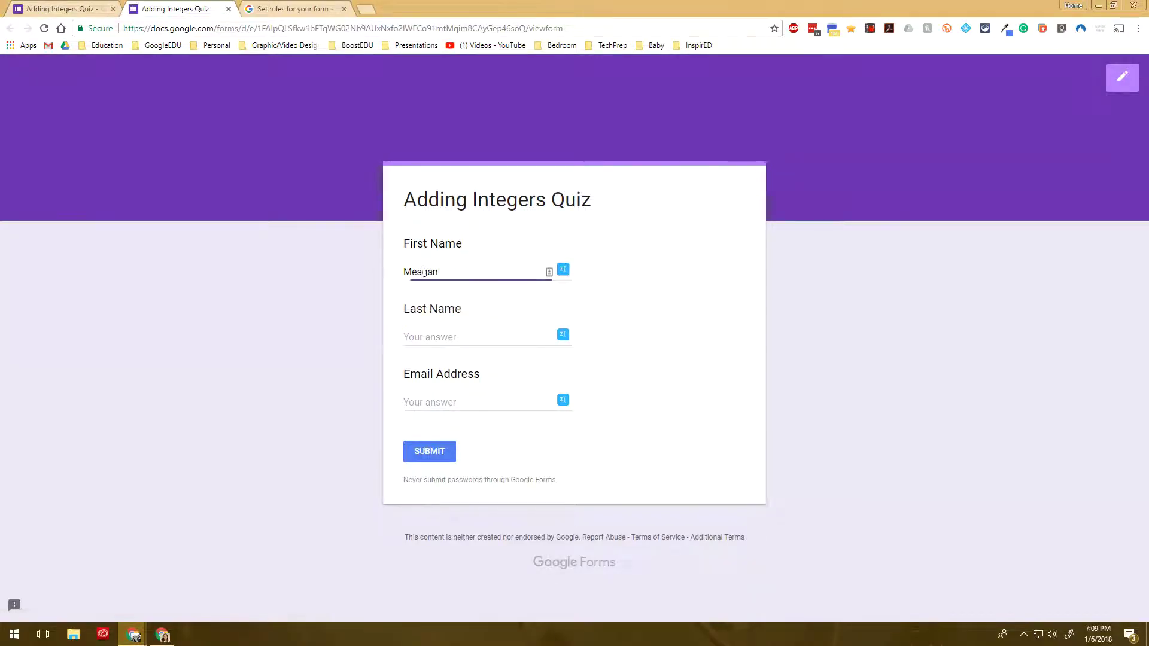
key("Tab")
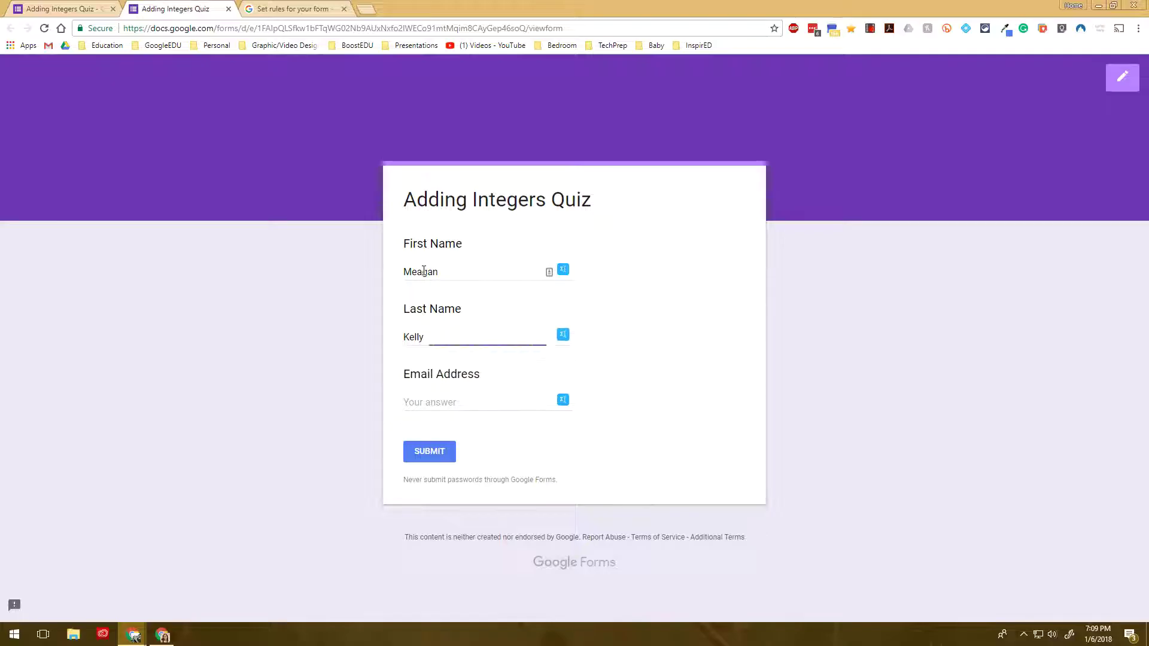
key("Tab")
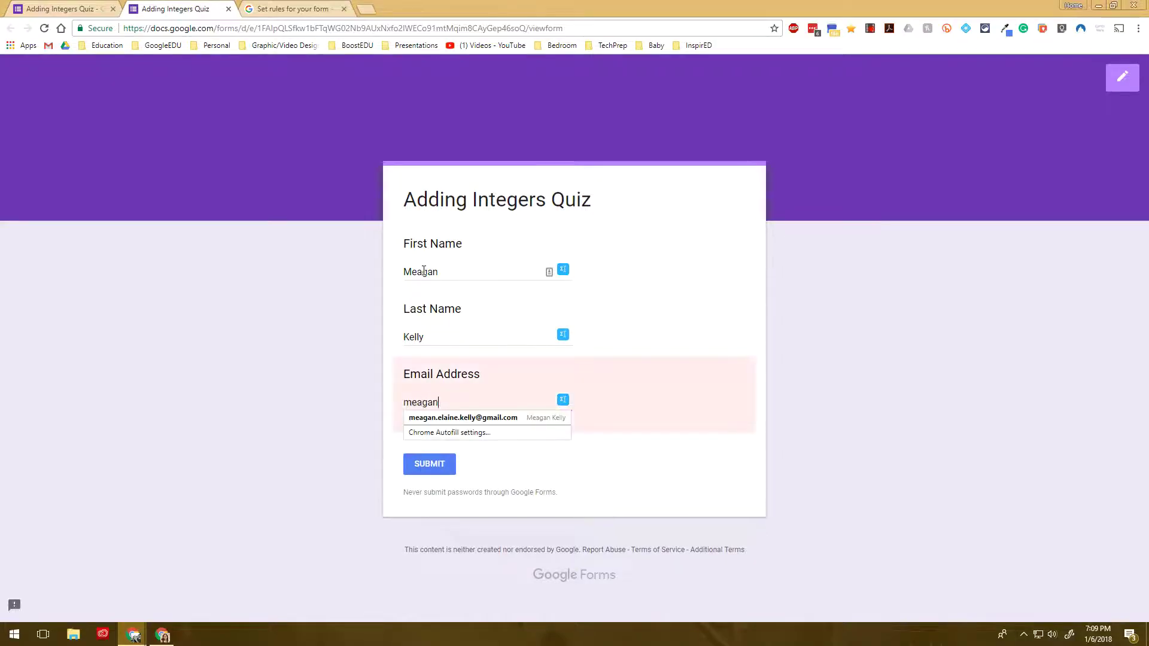
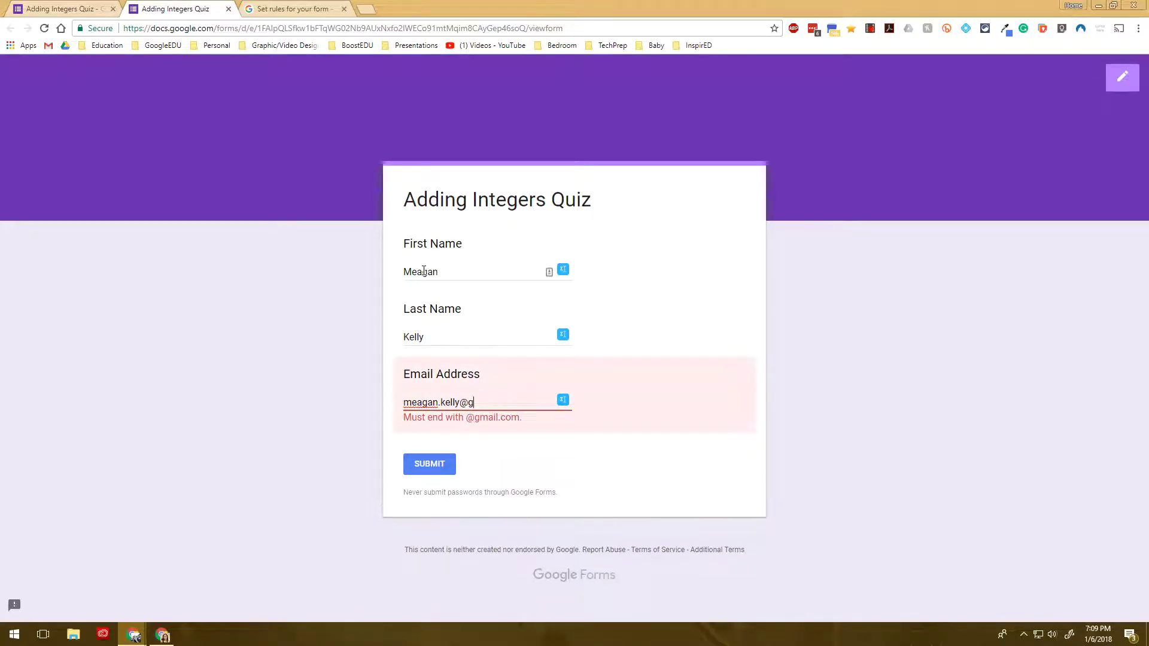
Test different email domains in Email Address until a gmail.com address is accepted
type("hotmail")
type(".com")
key("BackSpace")
key("BackSpace")
key("BackSpace")
key("BackSpace")
key("BackSpace")
key("BackSpace")
key("BackSpace")
key("BackSpace")
key("BackSpace")
key("BackSpace")
key("BackSpace")
type("gmail.com")
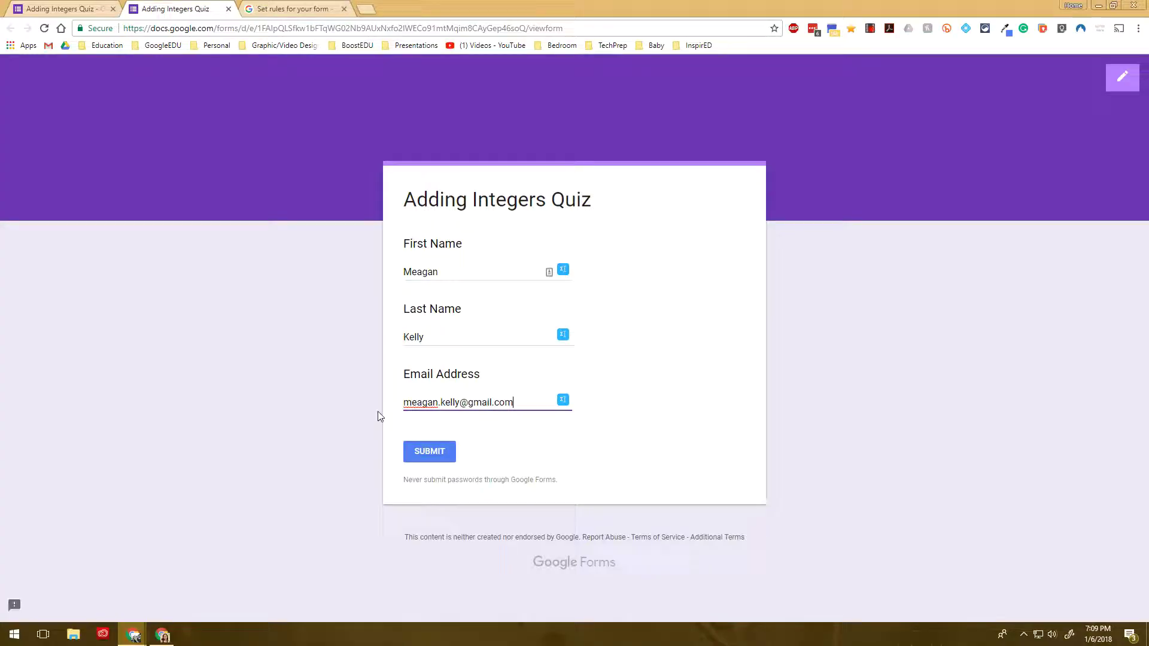
Make the Email Address question required and close the live preview
left_click(60, 9)
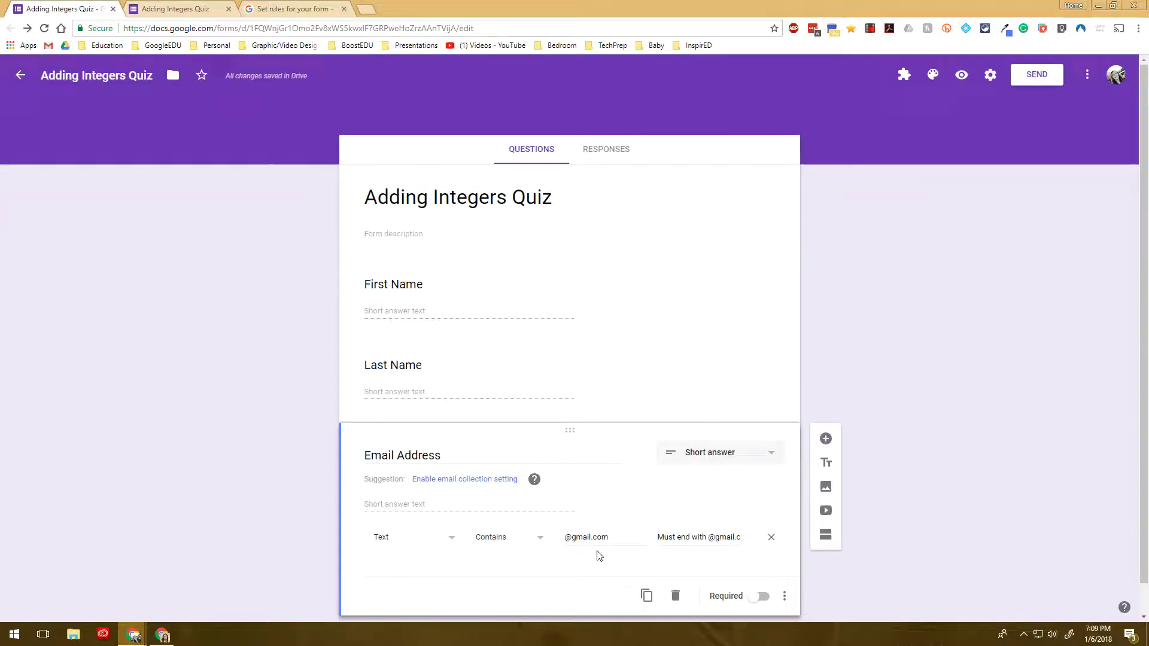
scroll(688, 568, "down", 1)
left_click(757, 567)
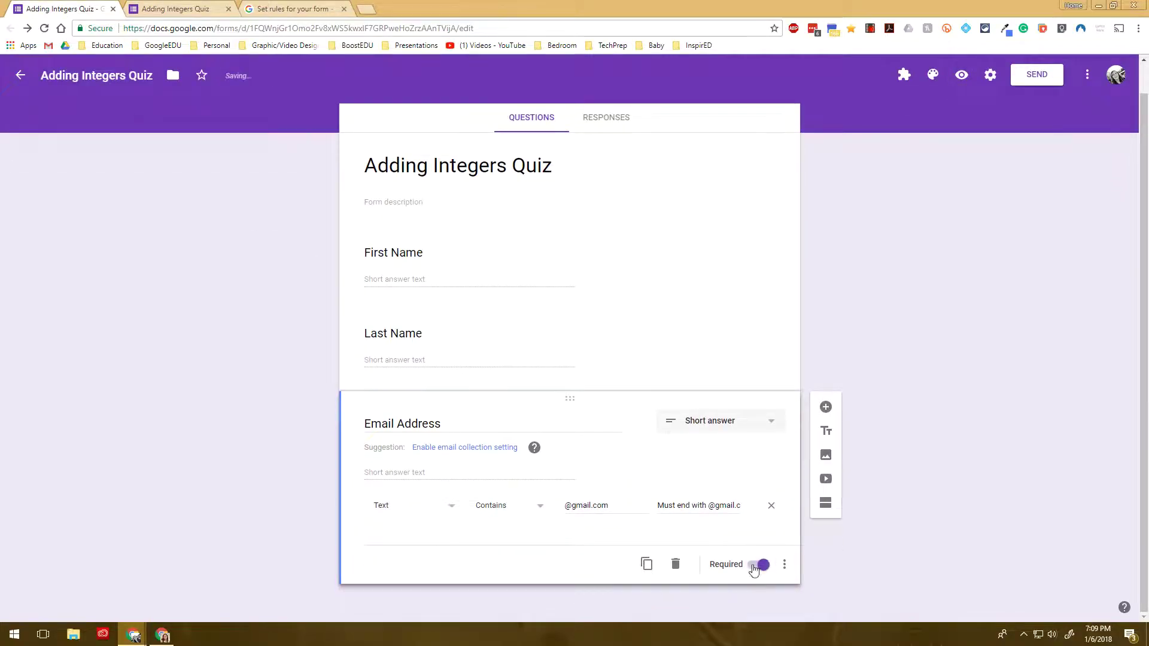
left_click(169, 7)
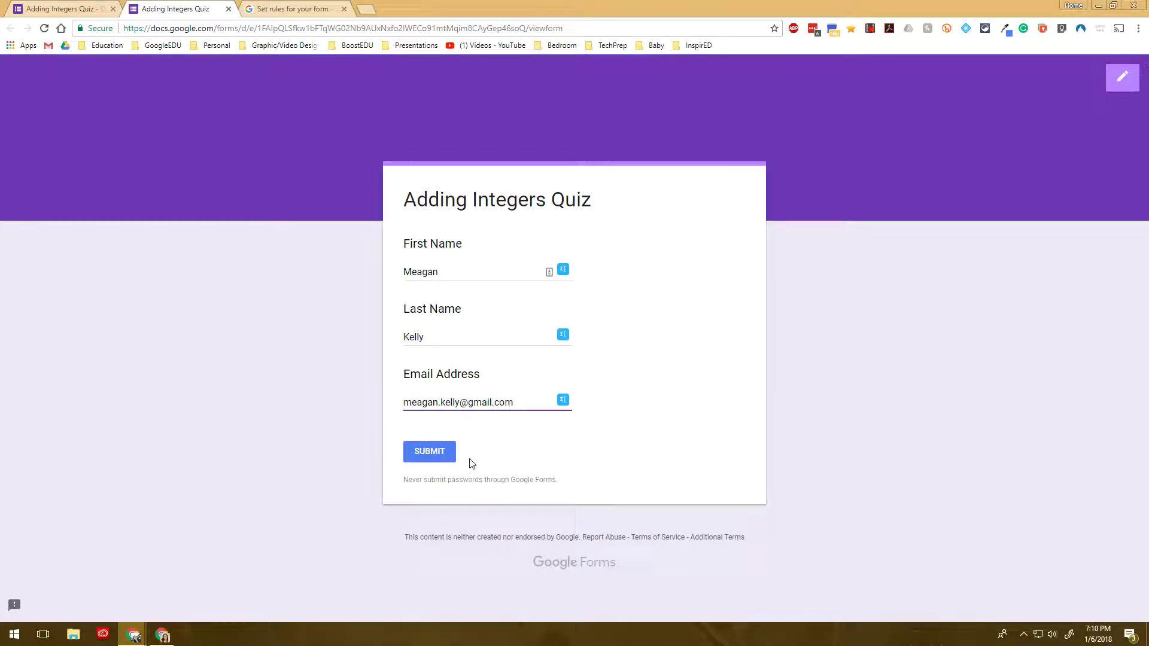
left_click(229, 9)
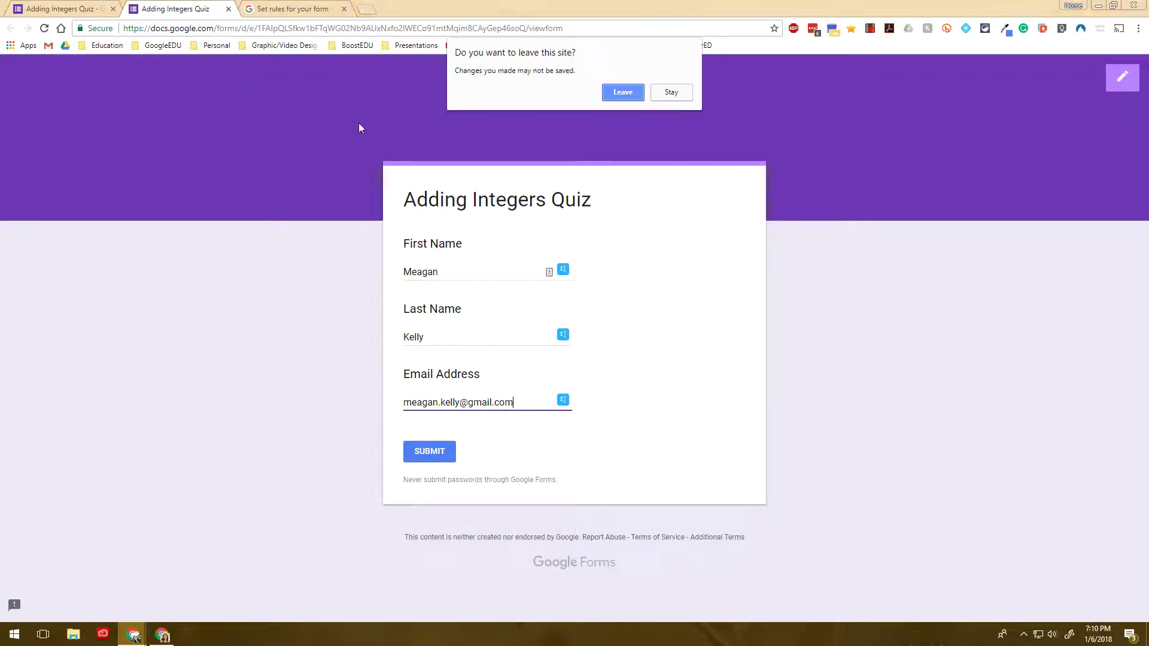
left_click(620, 95)
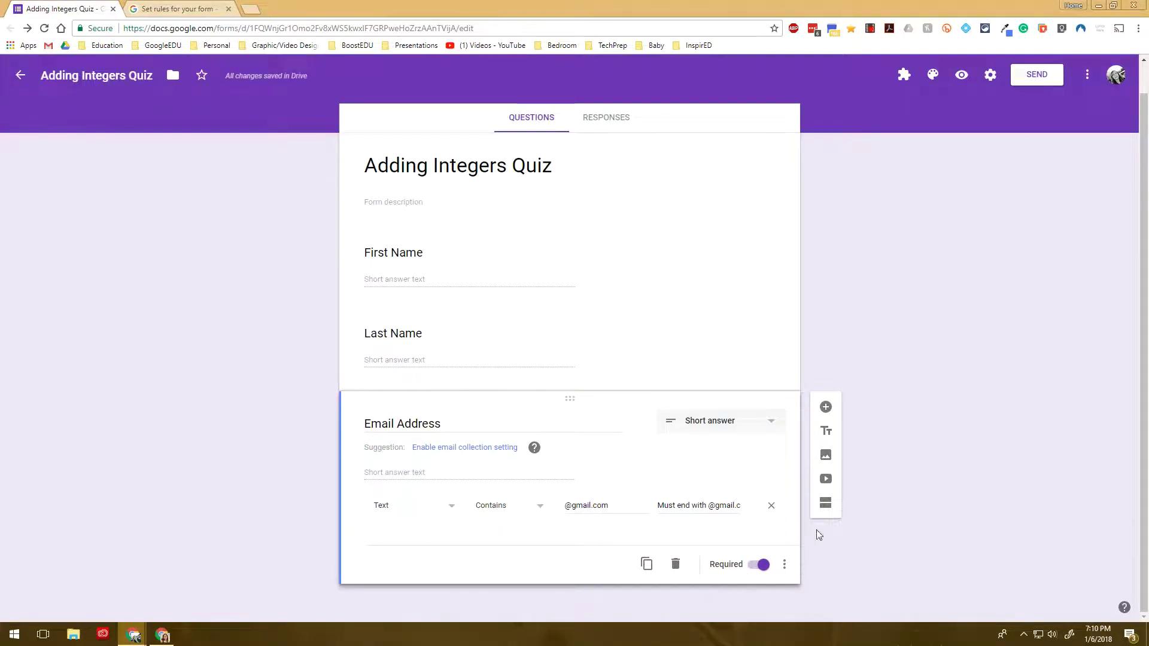
Add a 'Quiz Questions' title section below Email Address, followed by a new question
left_click(830, 427)
type("Quiz ")
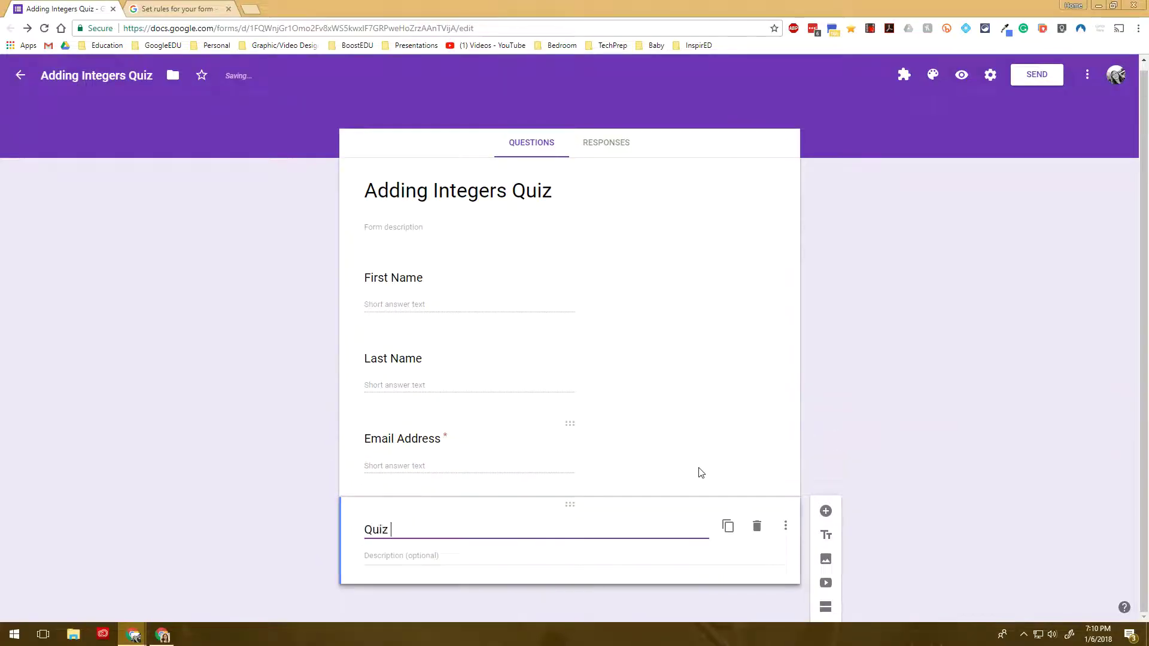
type("Questions")
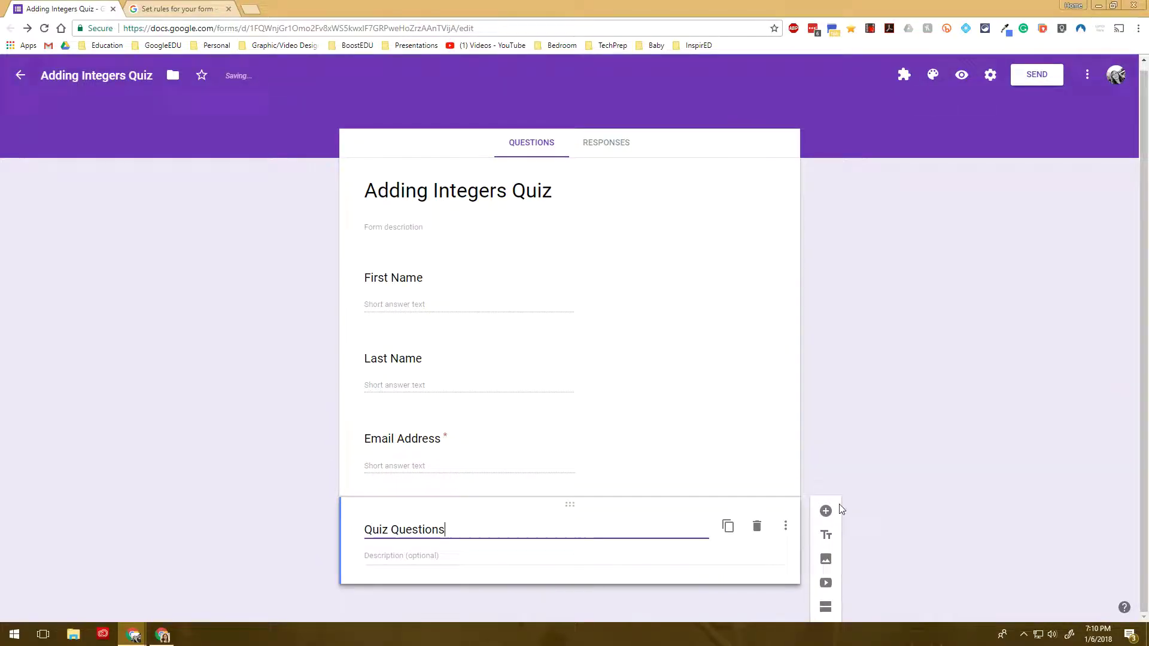
left_click(826, 512)
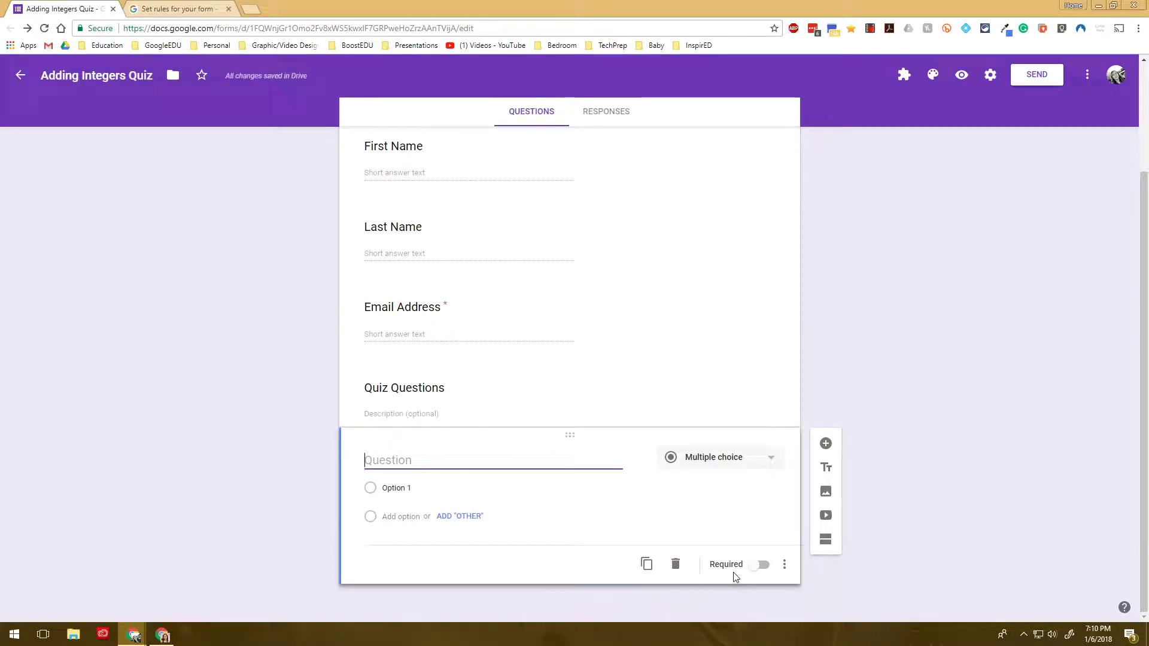
Make the new question '-3 + -4' a short answer with response validation turned on
type("-3 + -4")
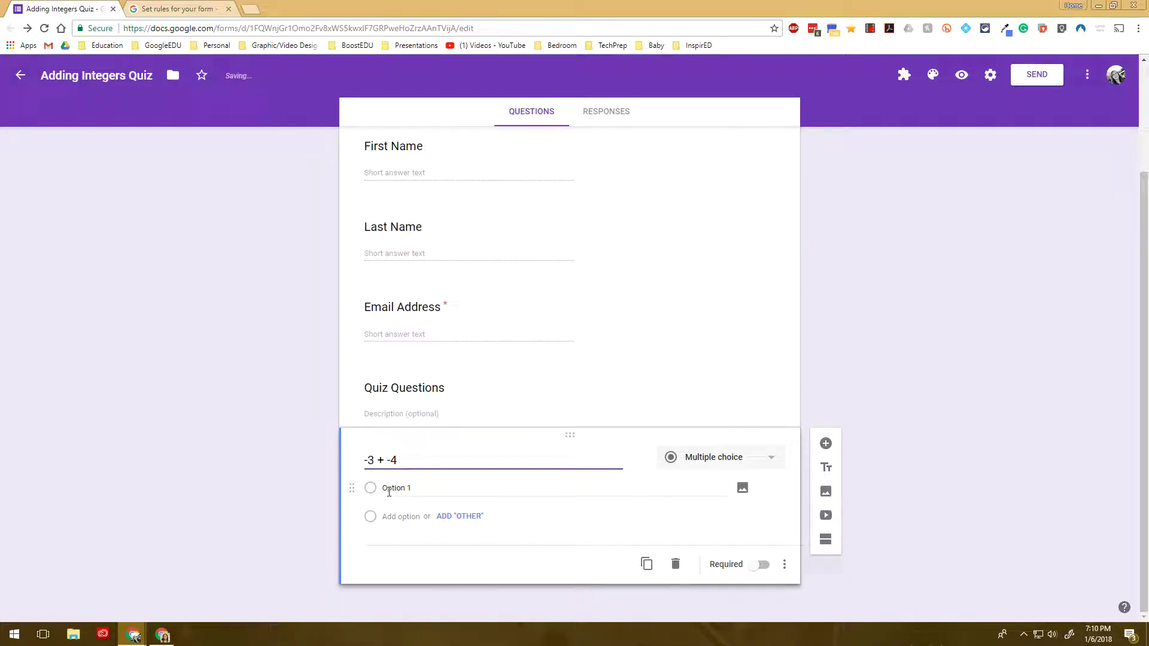
left_click(694, 460)
left_click(696, 296)
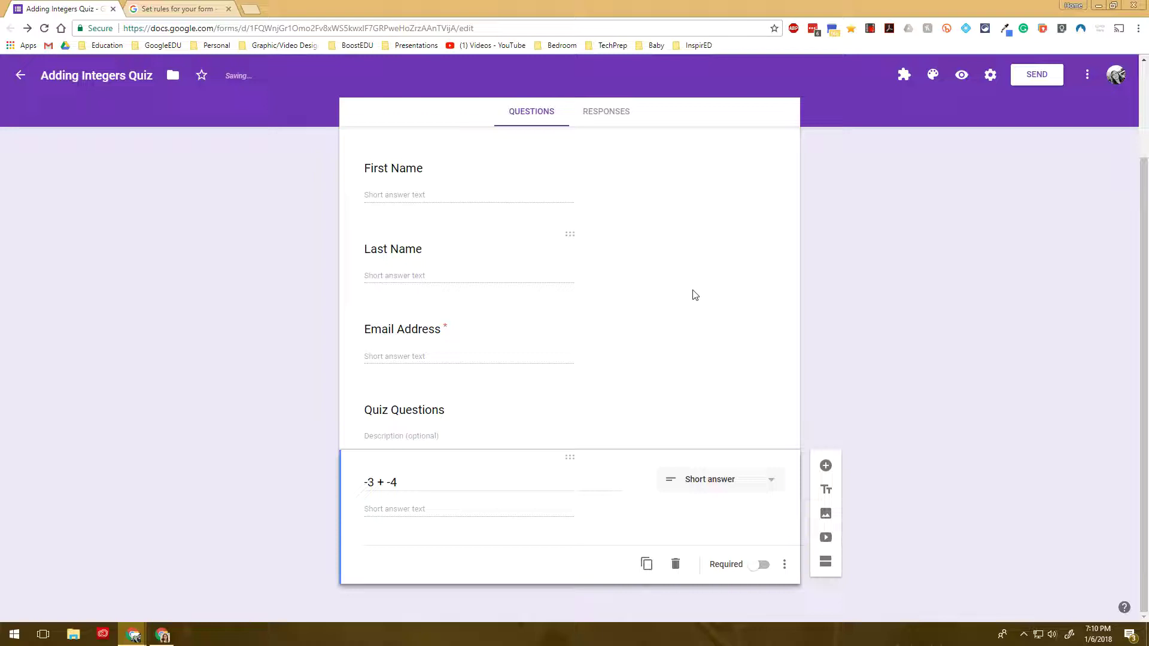
left_click(784, 564)
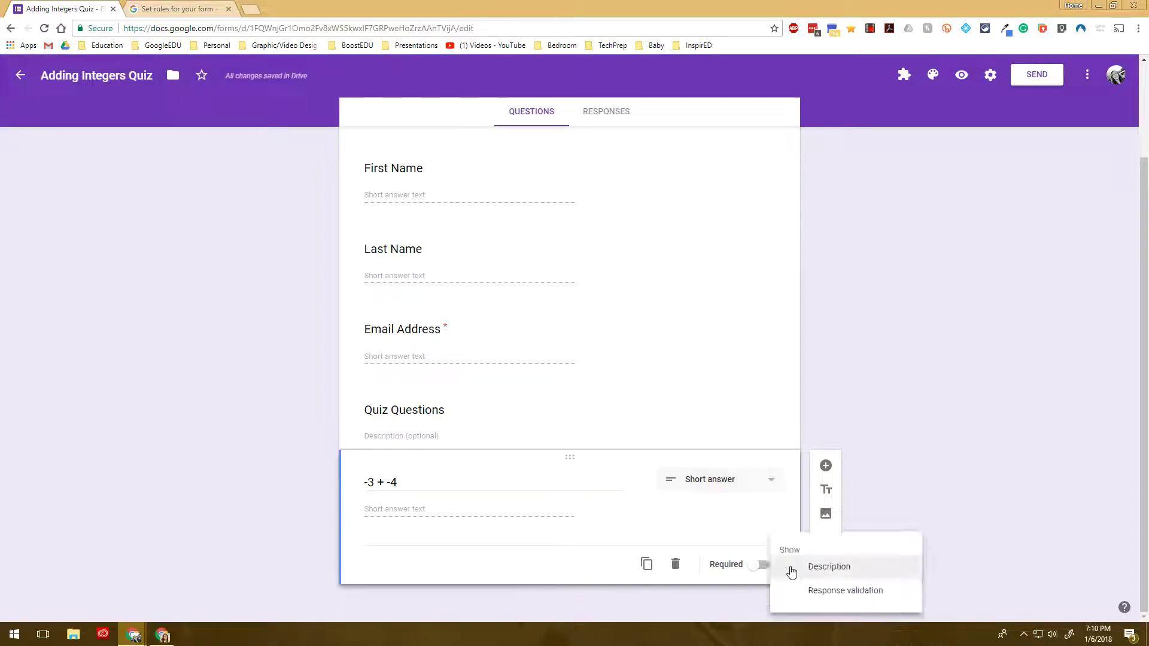
left_click(822, 592)
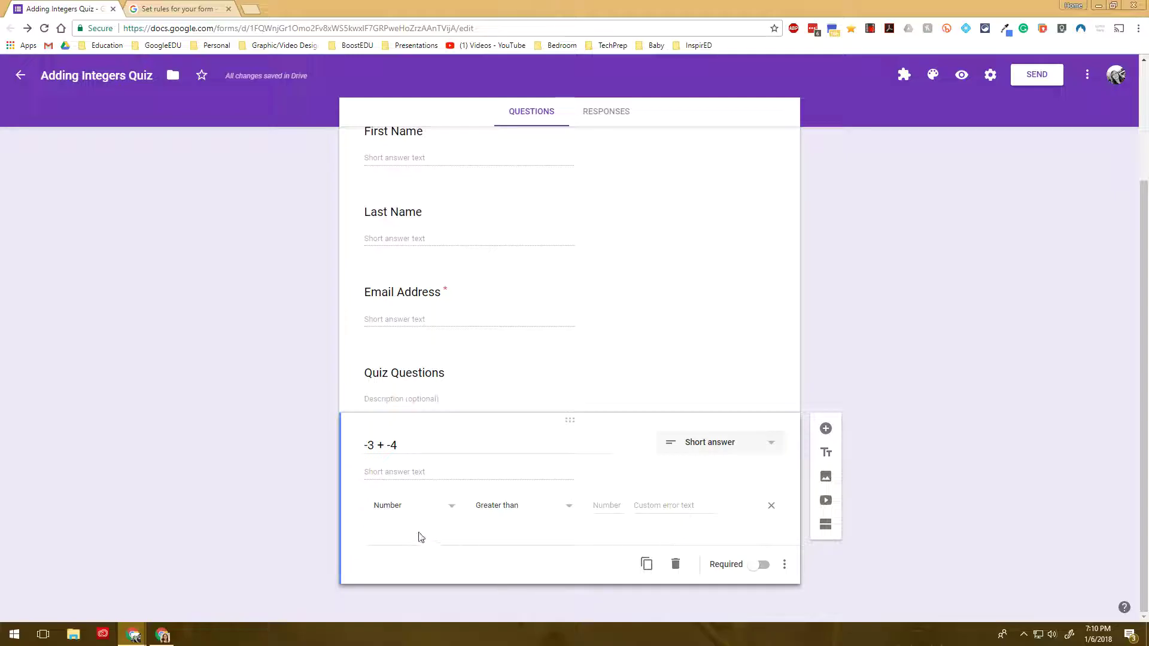
Set the -3 + -4 validation to Number / Equal to -7 and make it required
left_click(405, 514)
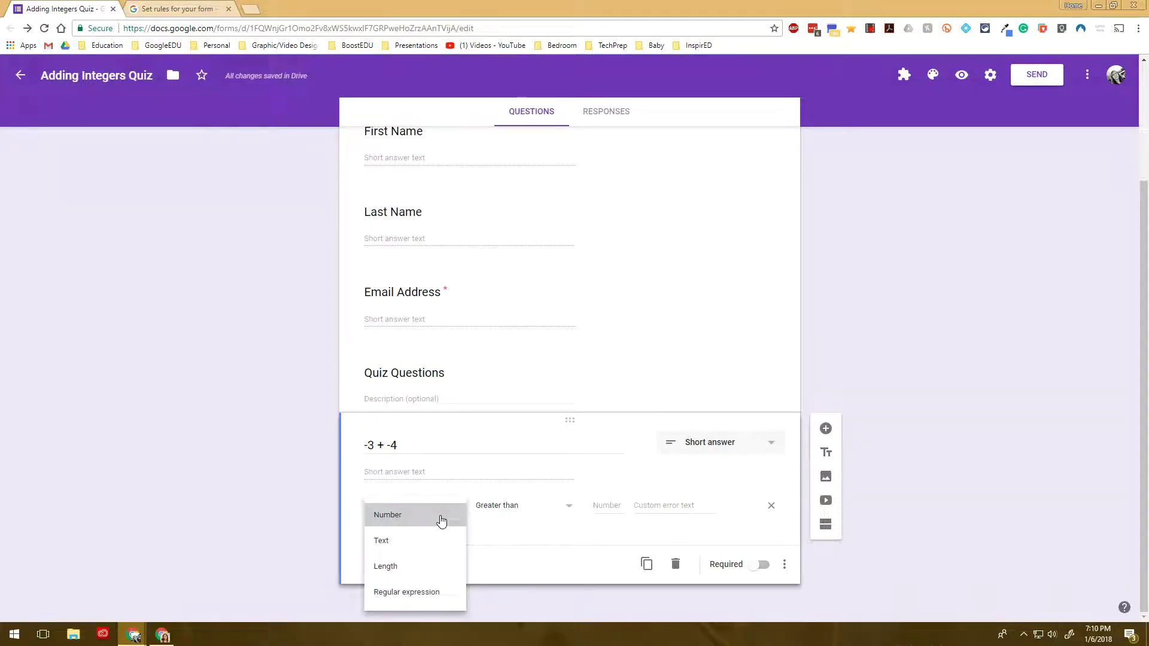
left_click(440, 520)
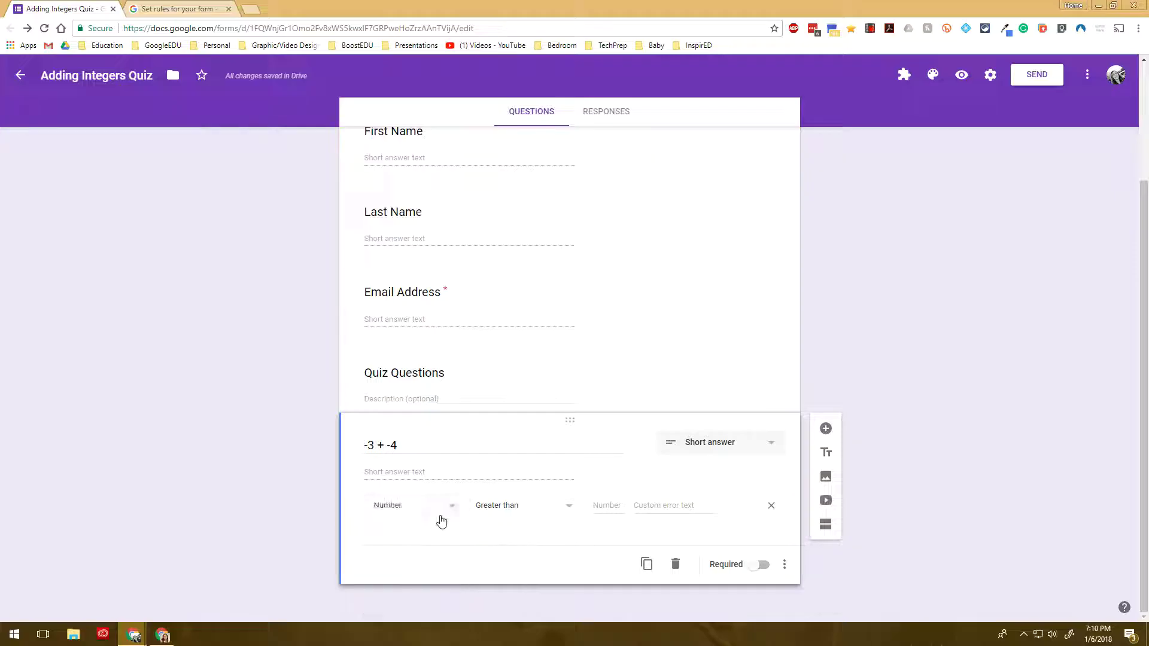
left_click(511, 518)
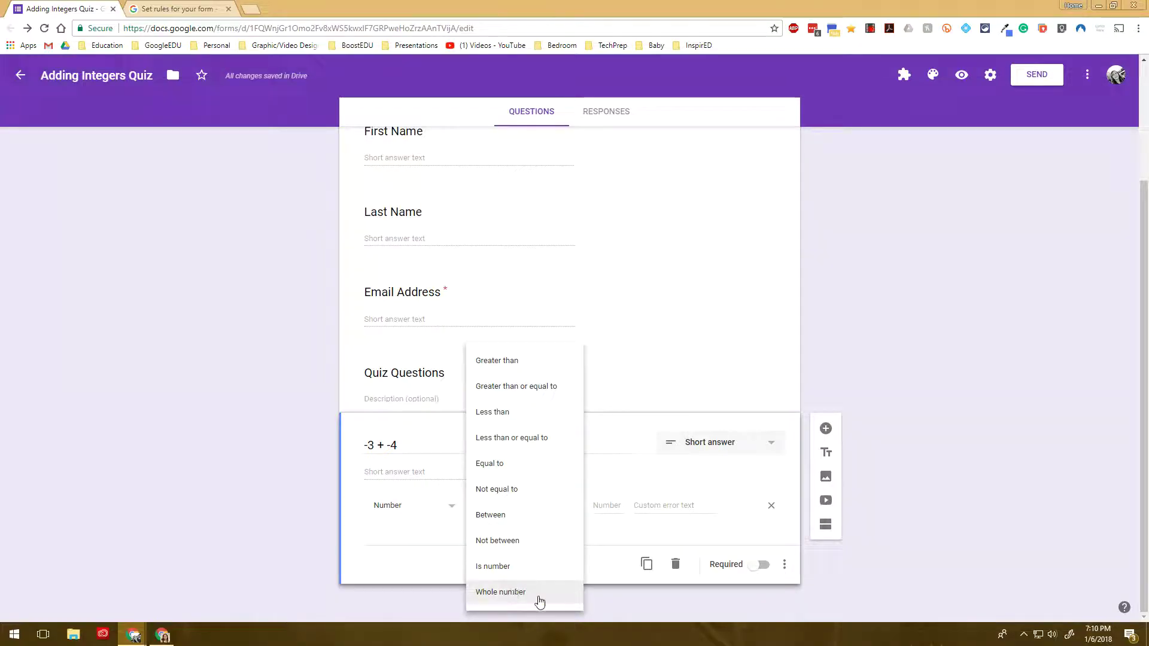
left_click(519, 468)
left_click(615, 510)
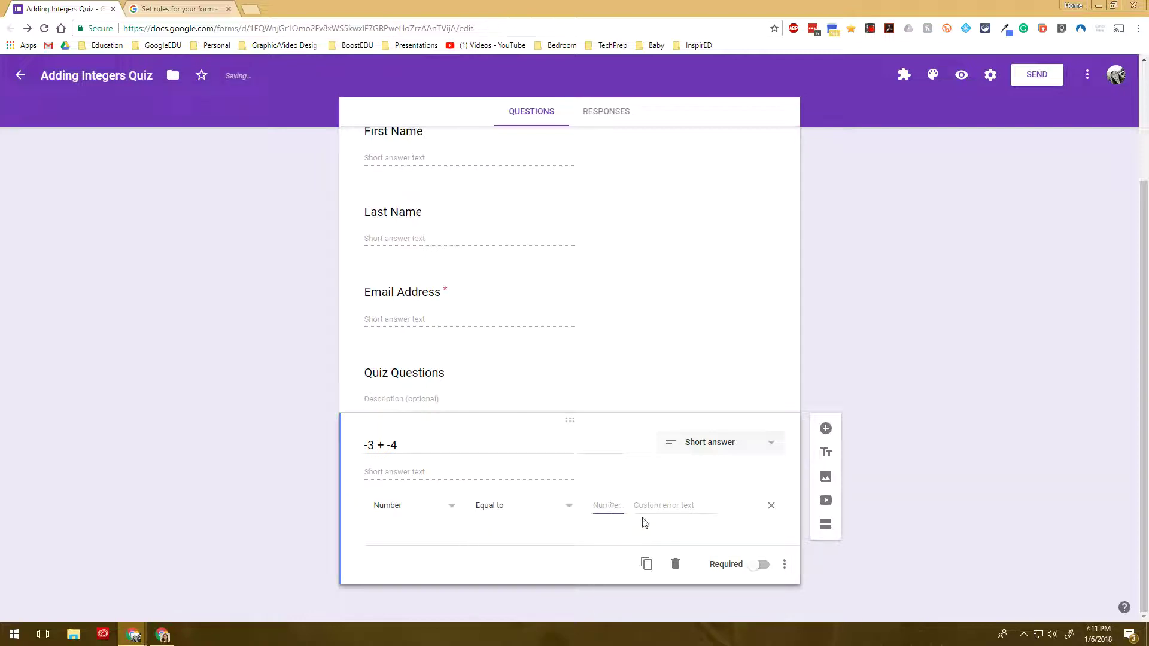
type("-7")
left_click(658, 509)
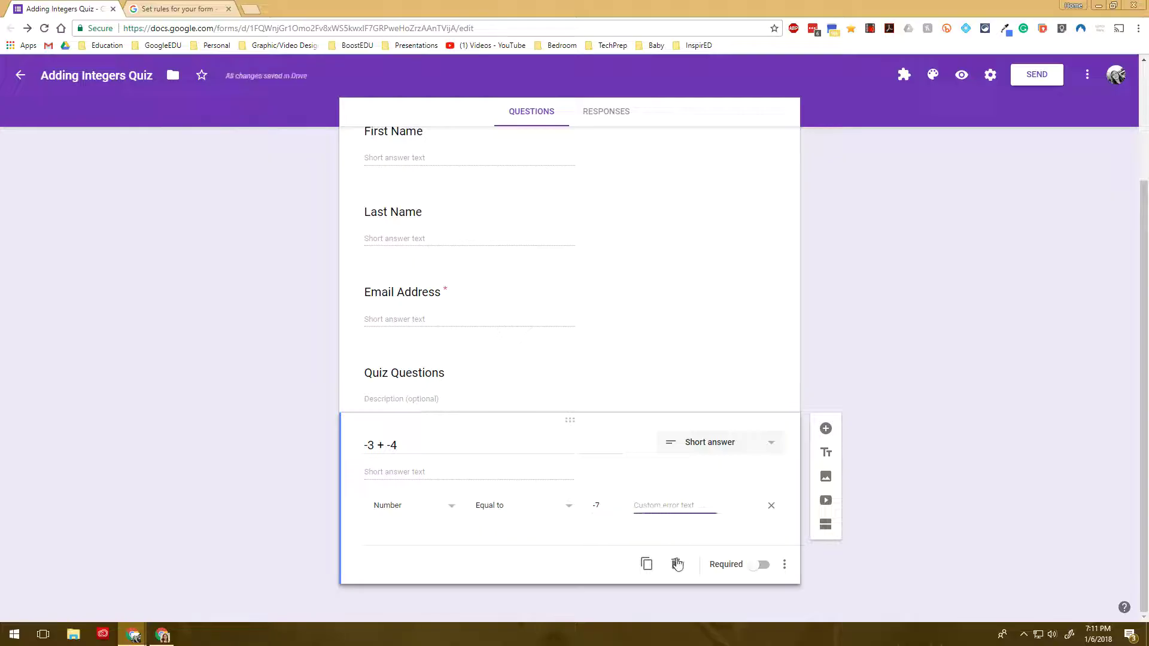
left_click(761, 564)
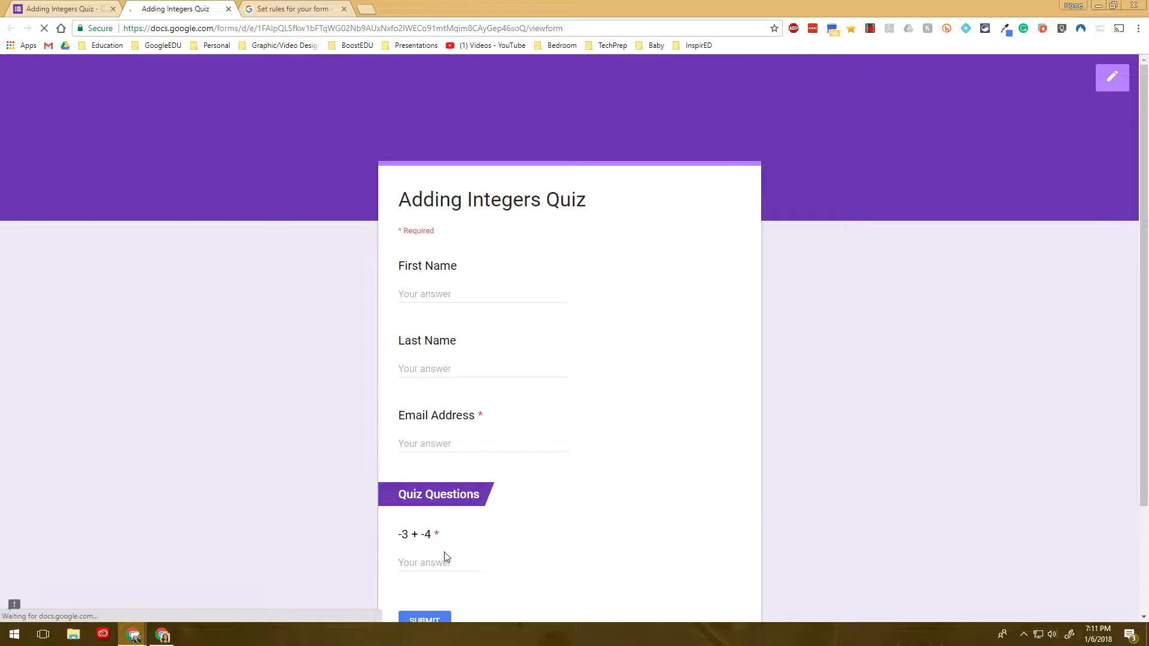
Test -6 in the preview, give the rule the error message 'Try again', and reload
scroll(443, 553, "down", 2)
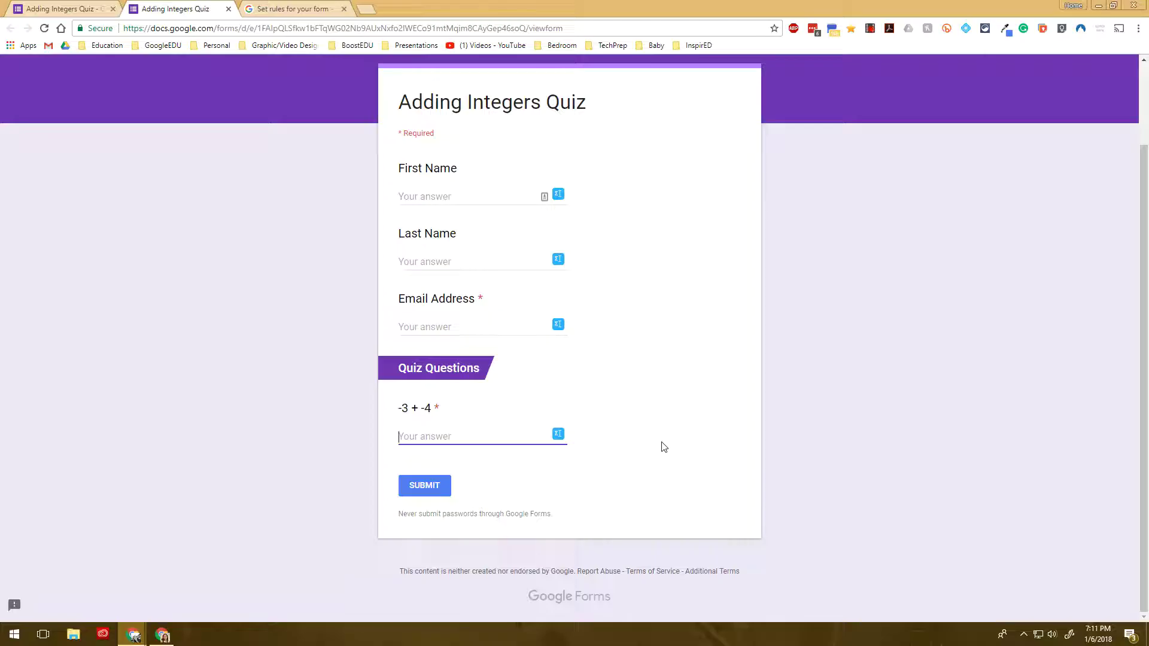
type("-6")
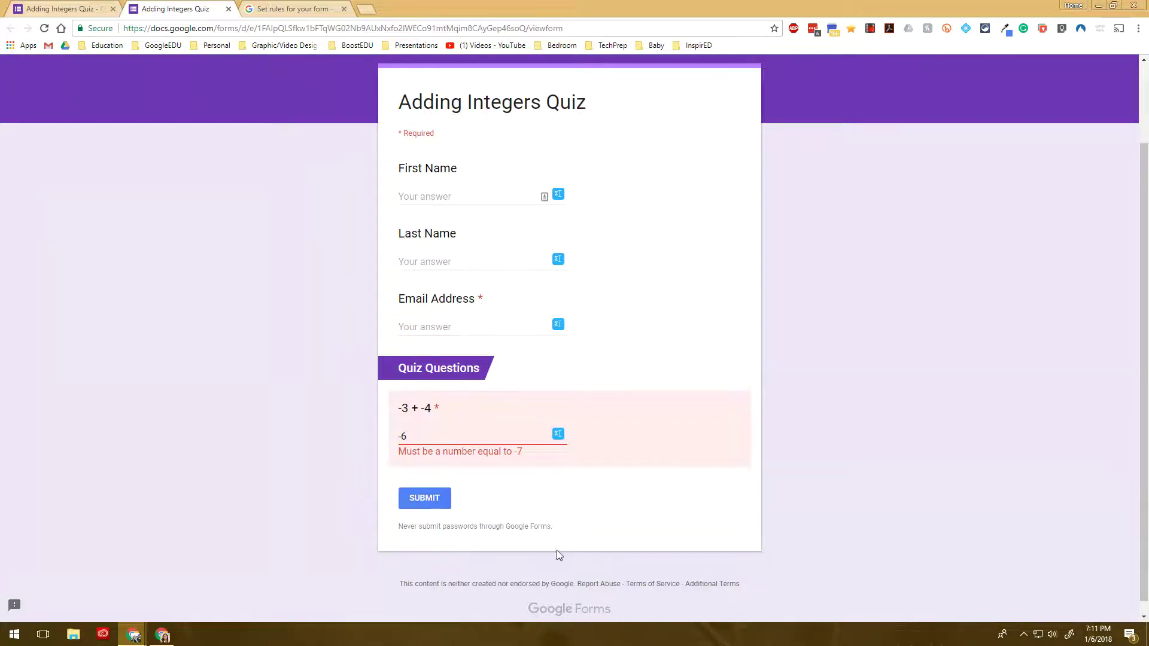
left_click(87, 8)
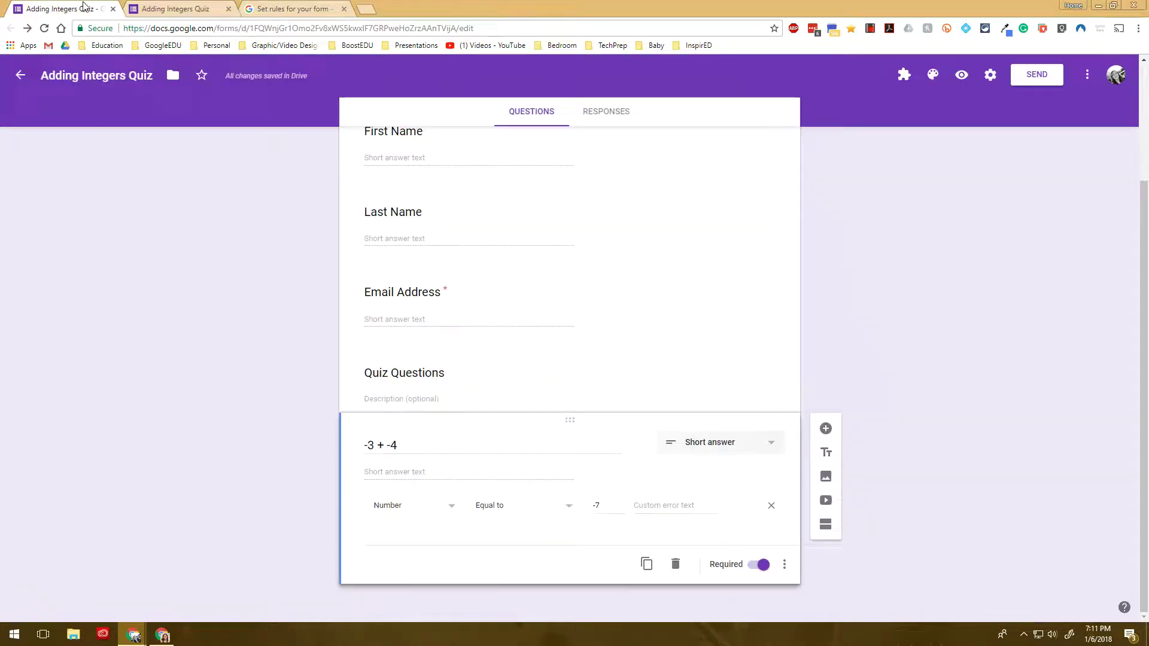
left_click(659, 513)
type("Tr")
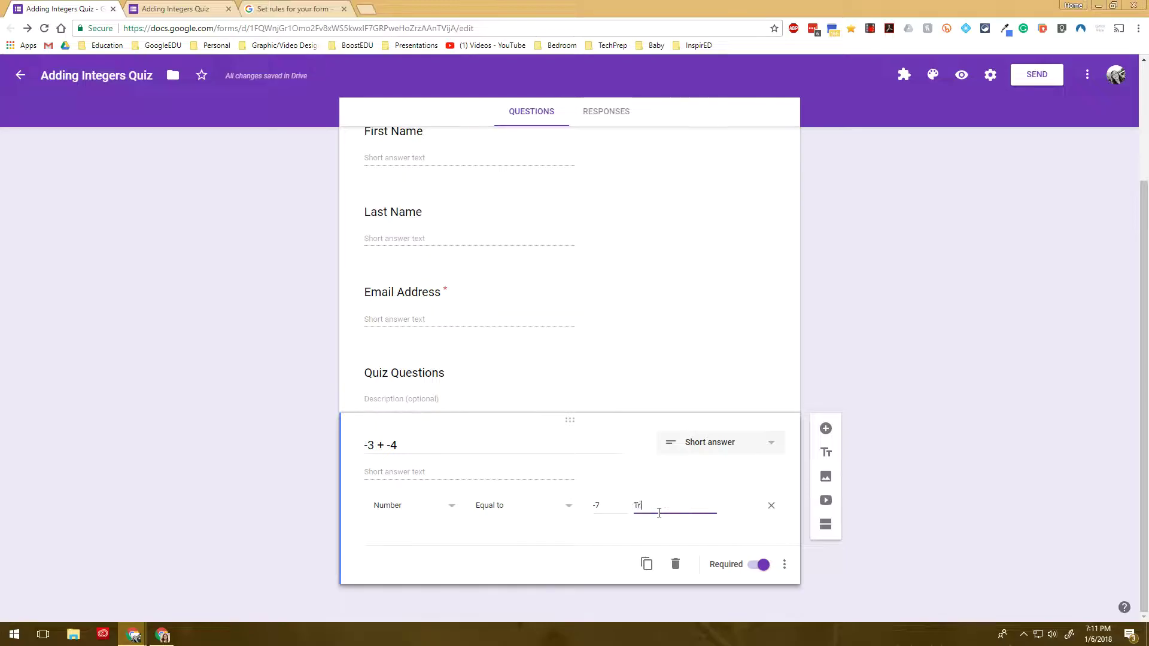
type("y again!")
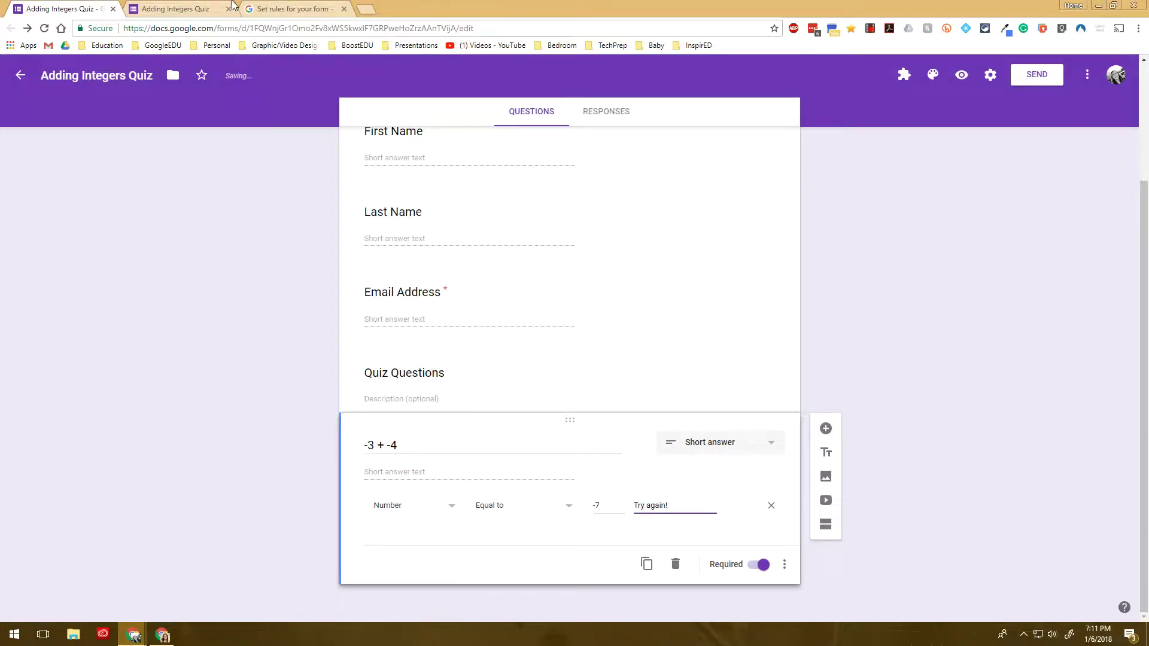
left_click(176, 8)
right_click(257, 210)
Reload the preview and answer -3 + -4 with -7, replacing a wrong -6
left_click(307, 244)
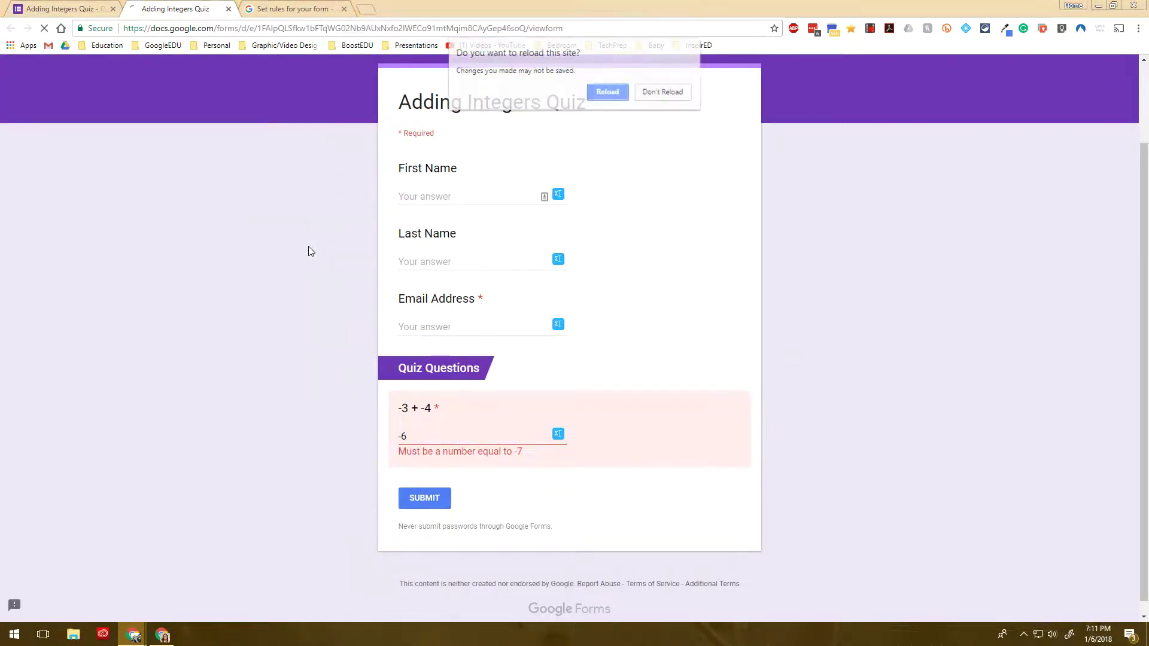
left_click(607, 93)
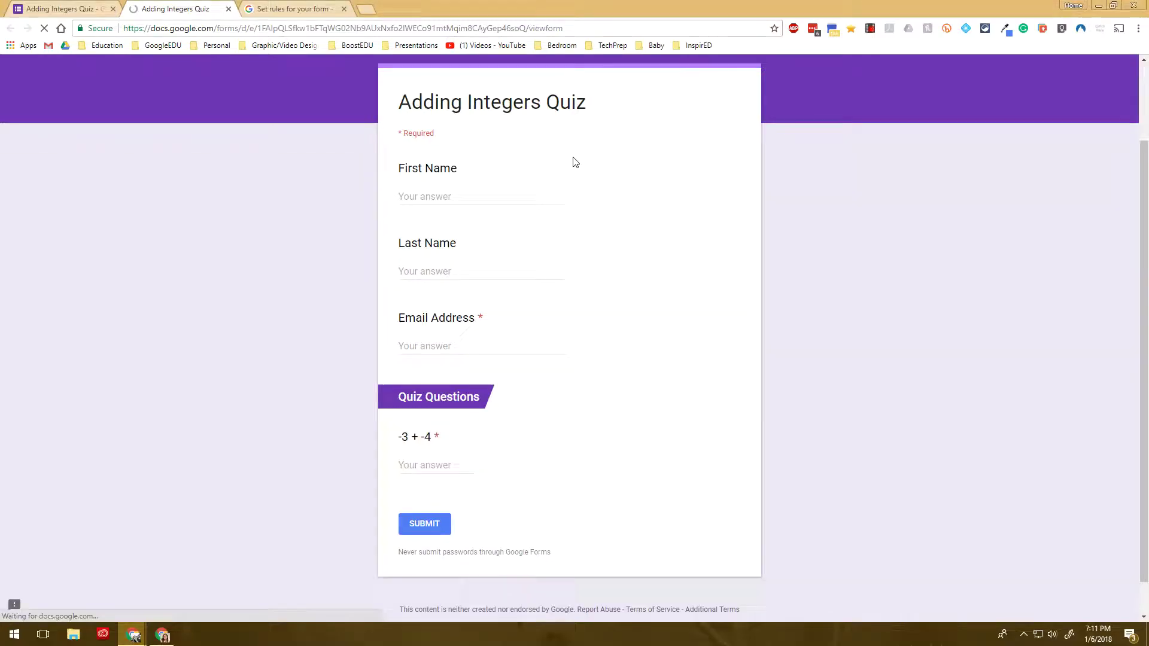
left_click(419, 473)
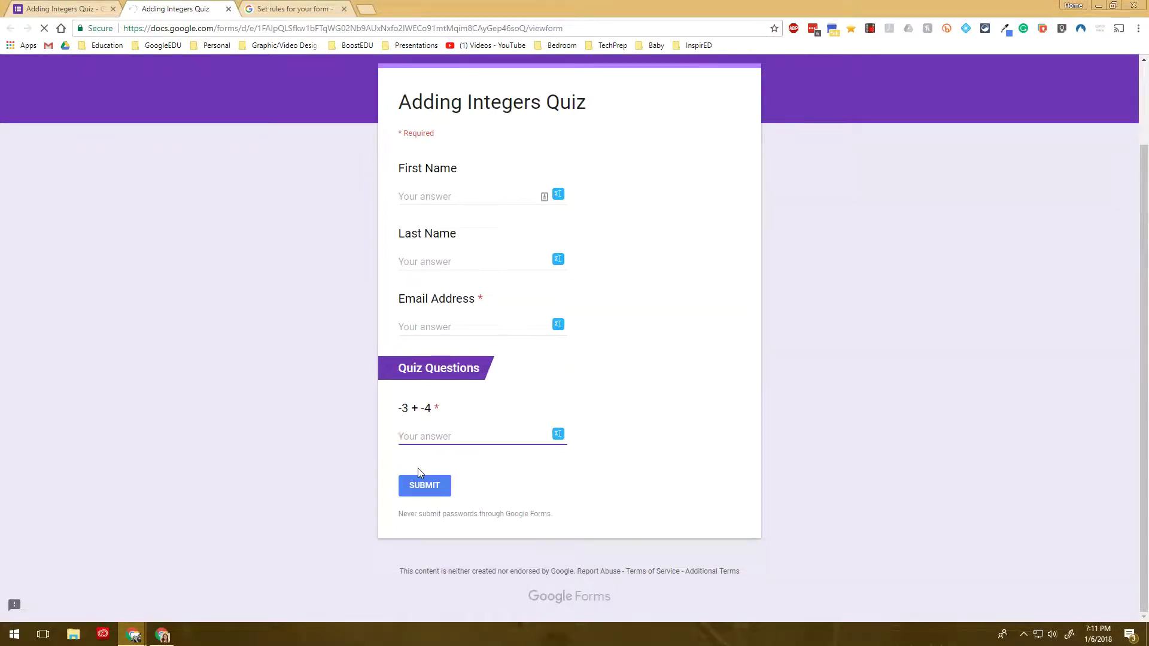
type("-6")
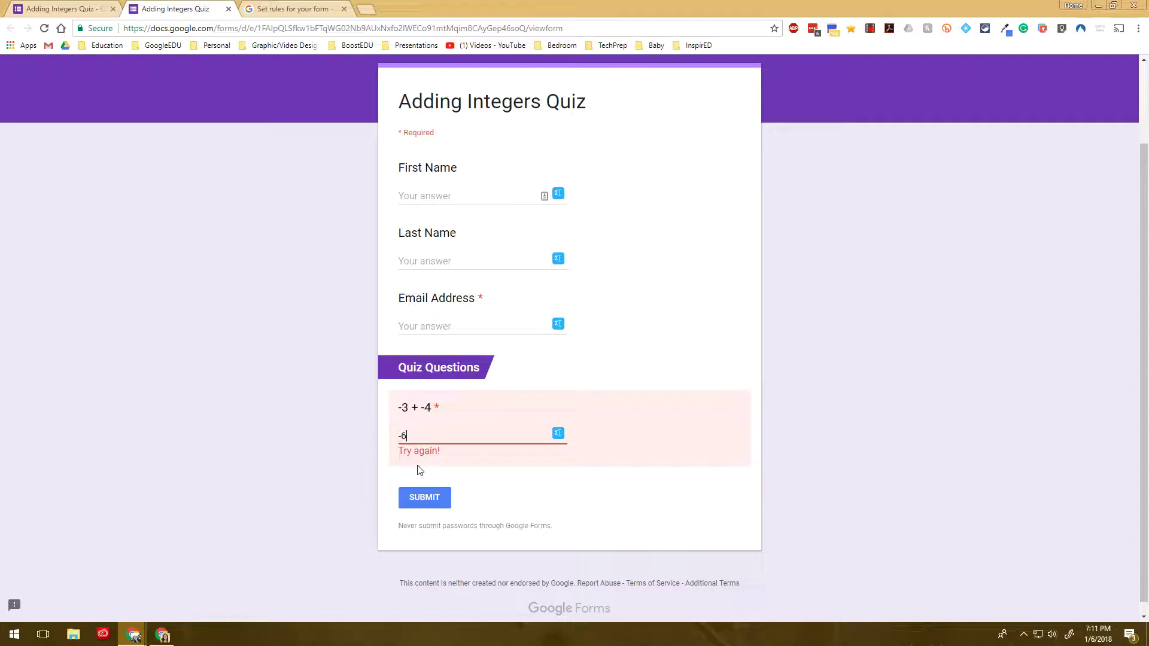
left_click_drag(416, 436, 386, 439)
type("-7")
Test submitting with no email and an incomplete gmail address, then leave the preview
left_click(468, 329)
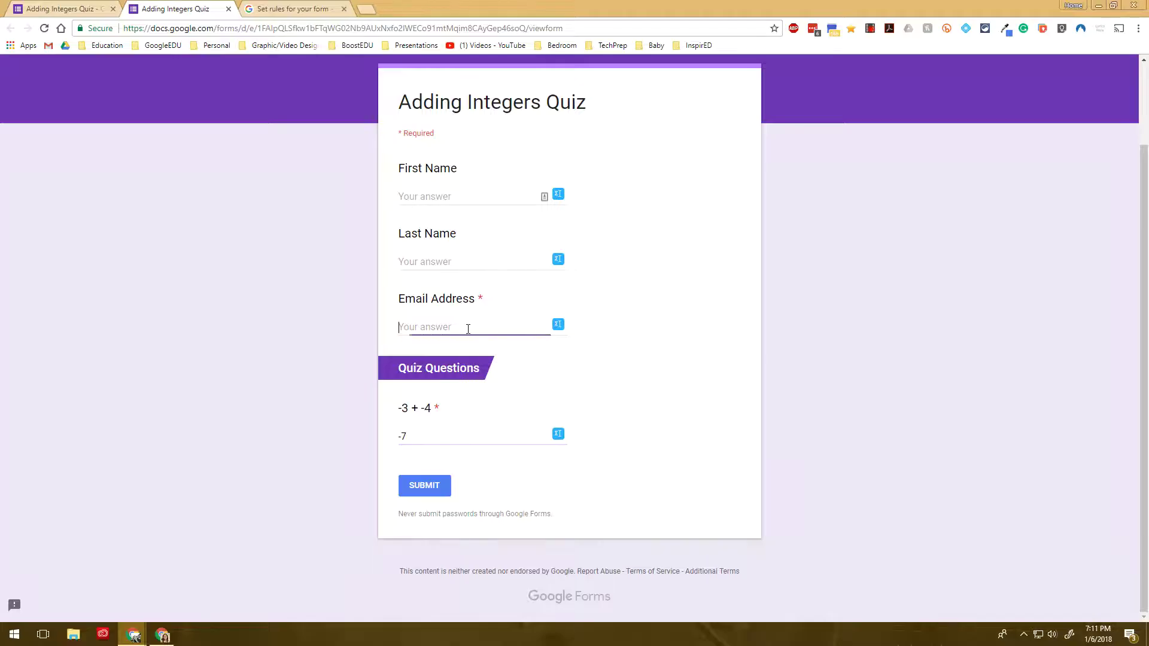
left_click(441, 494)
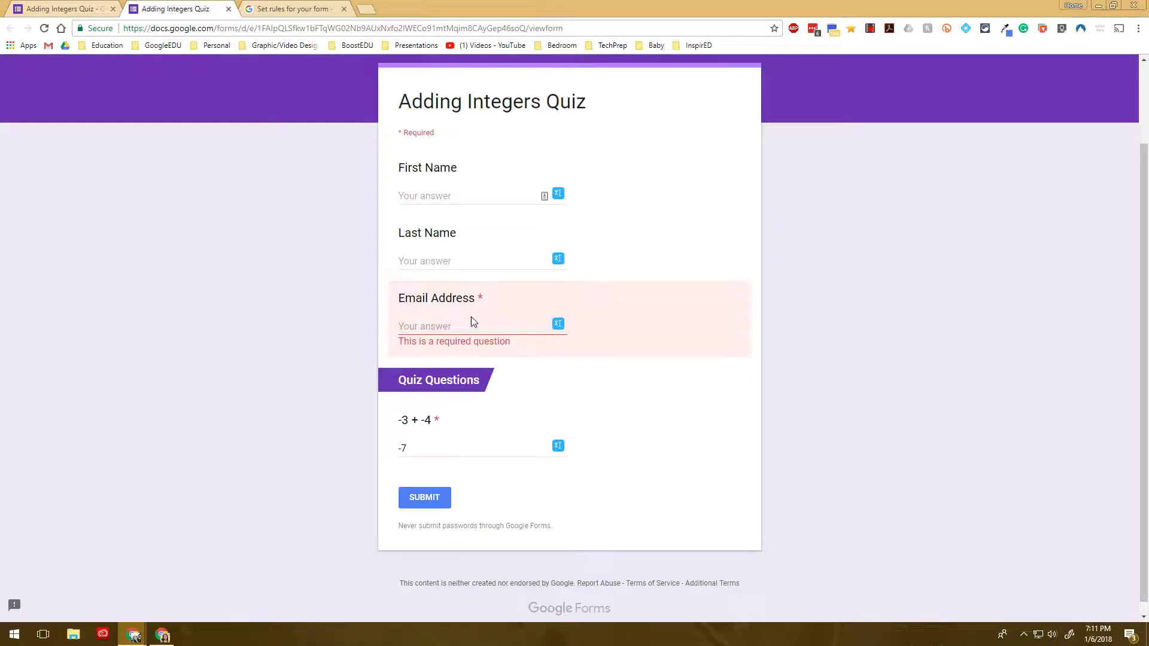
left_click(468, 332)
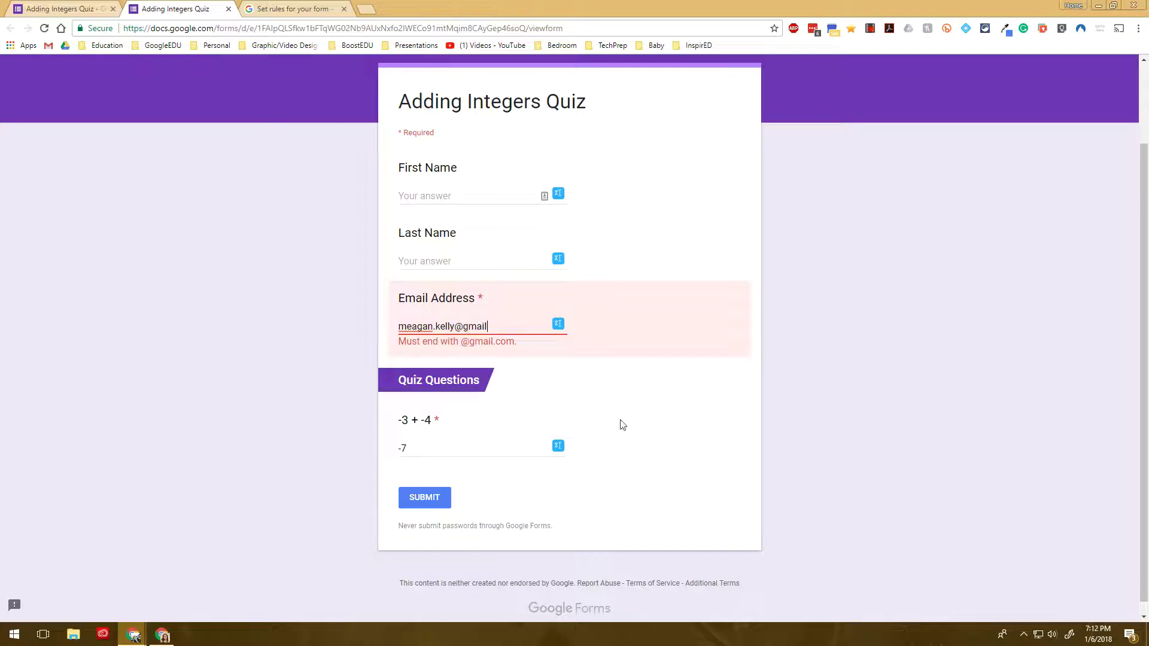
left_click(442, 506)
left_click_drag(487, 305, 482, 306)
left_click(228, 9)
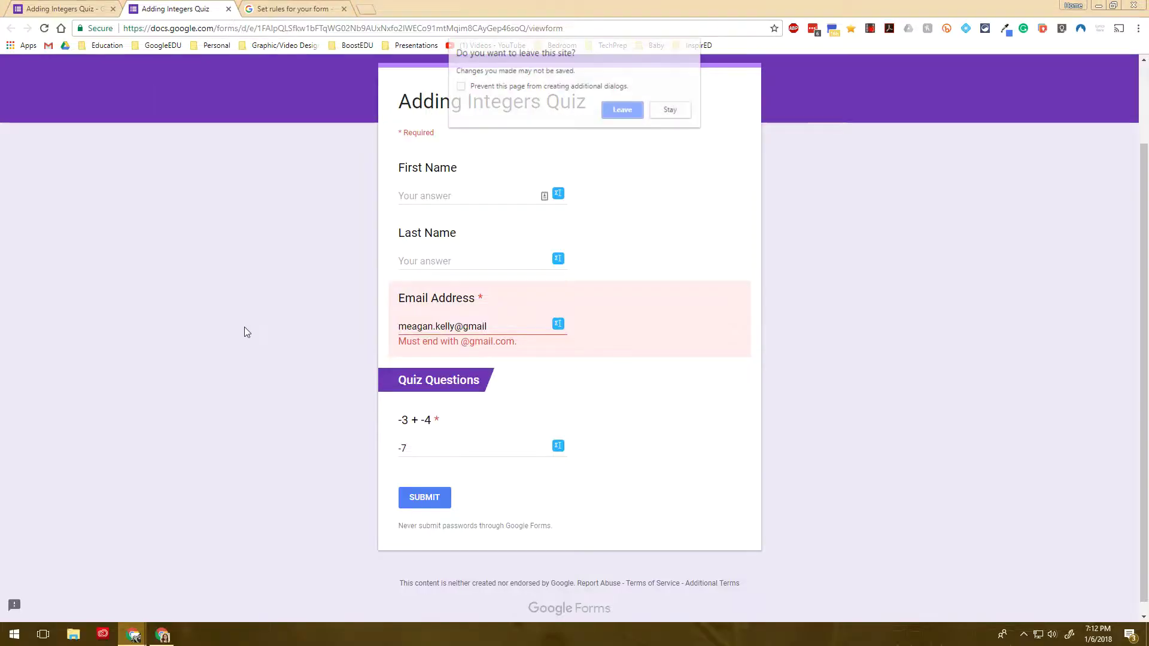
left_click(623, 110)
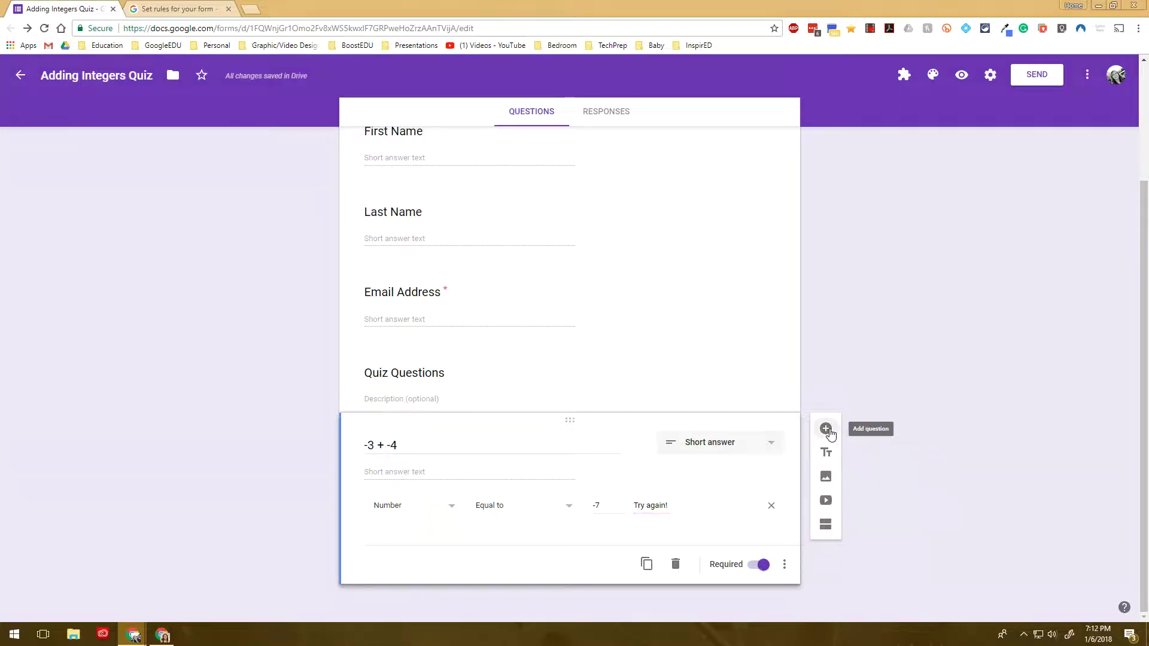
Add a question below -3 + -4 titled 'Explain how to add two negative integers.'
left_click(826, 428)
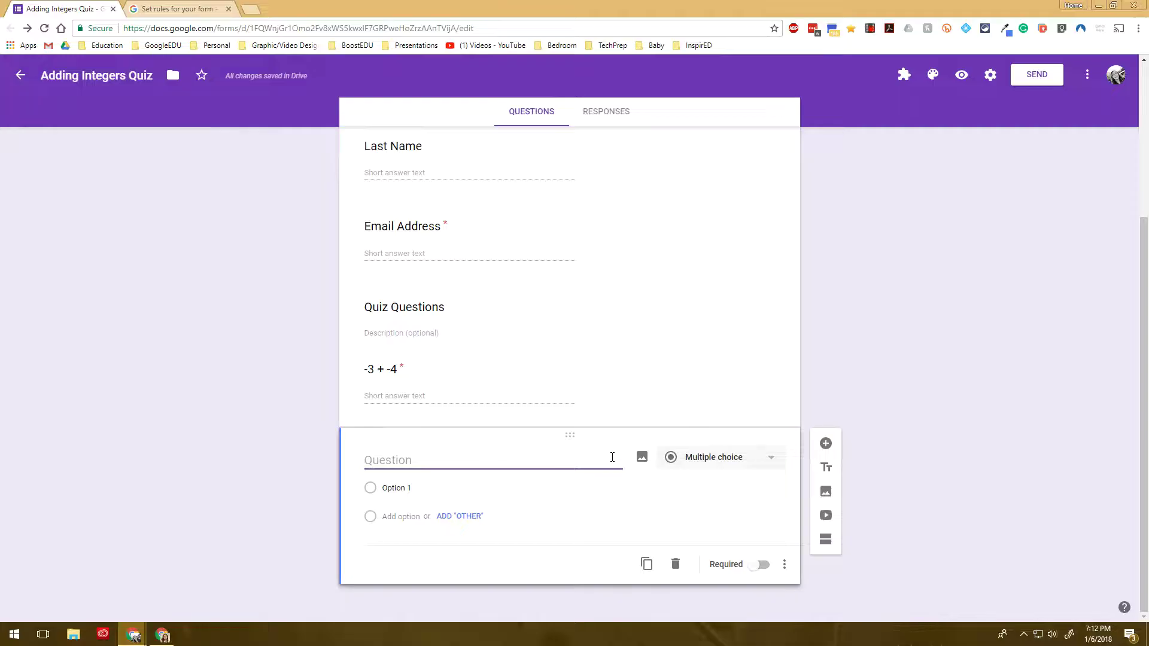
type("Explain how to add")
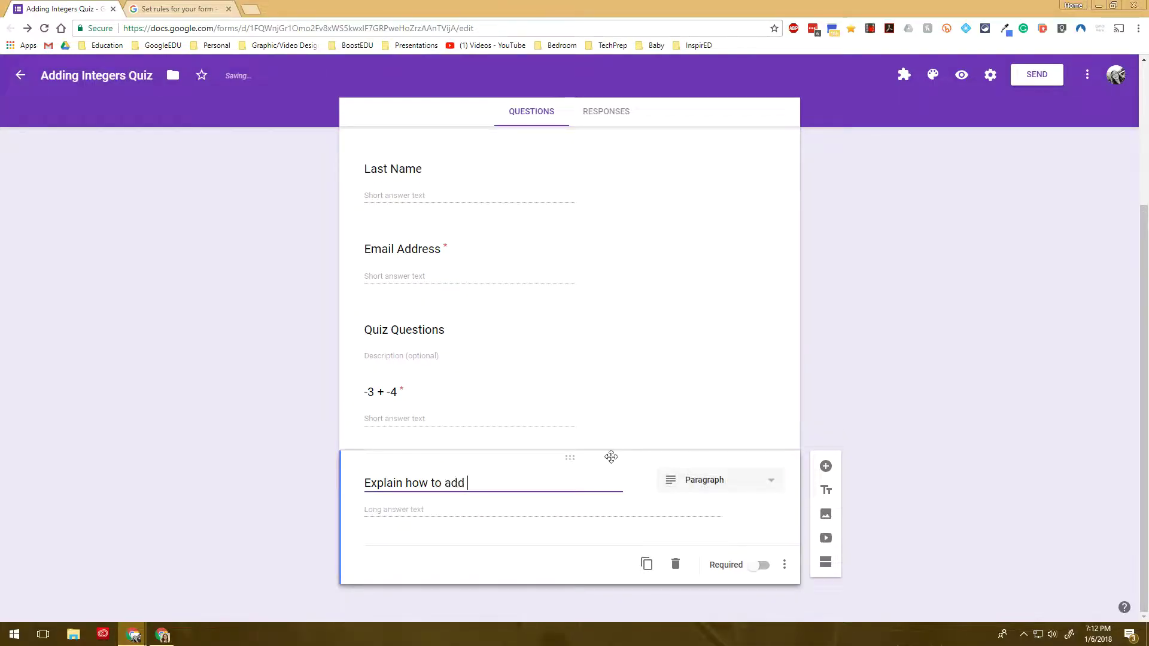
type(" two nega")
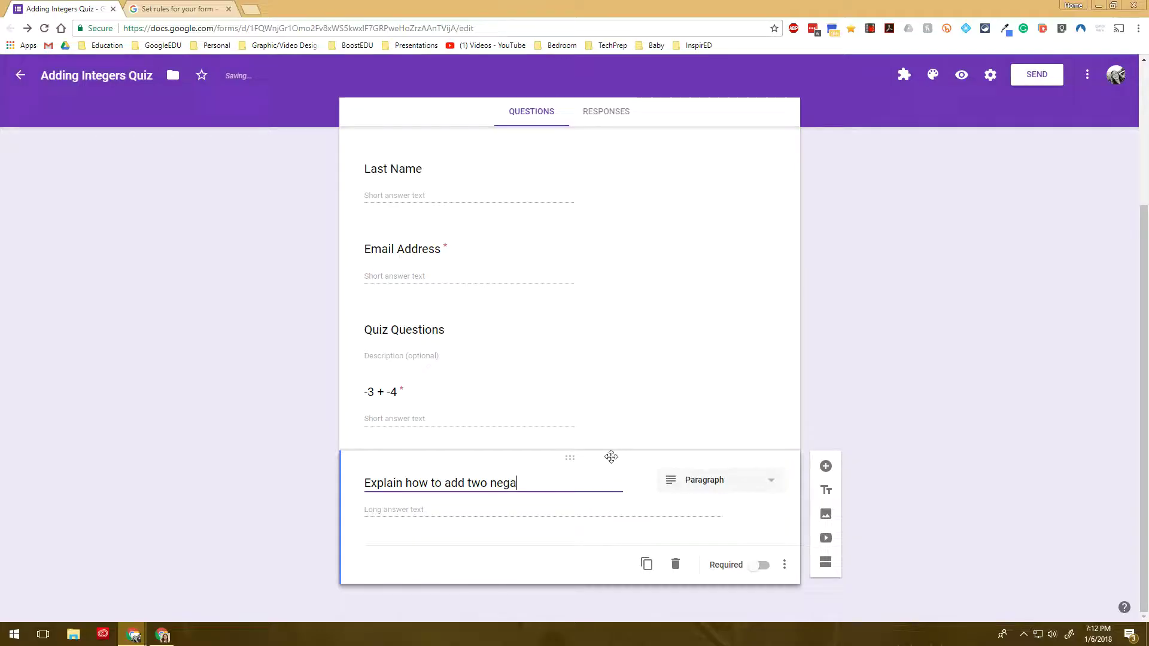
type("tive integers.")
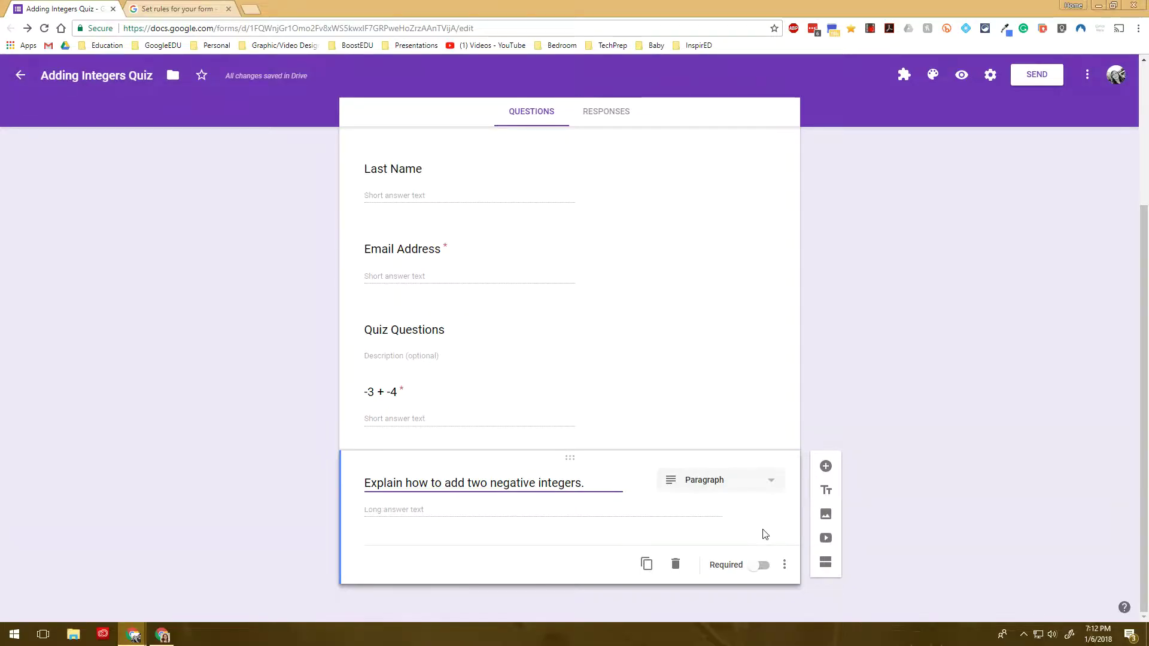
Make the explanation question required with a length validation of minimum 50 characters
left_click(761, 566)
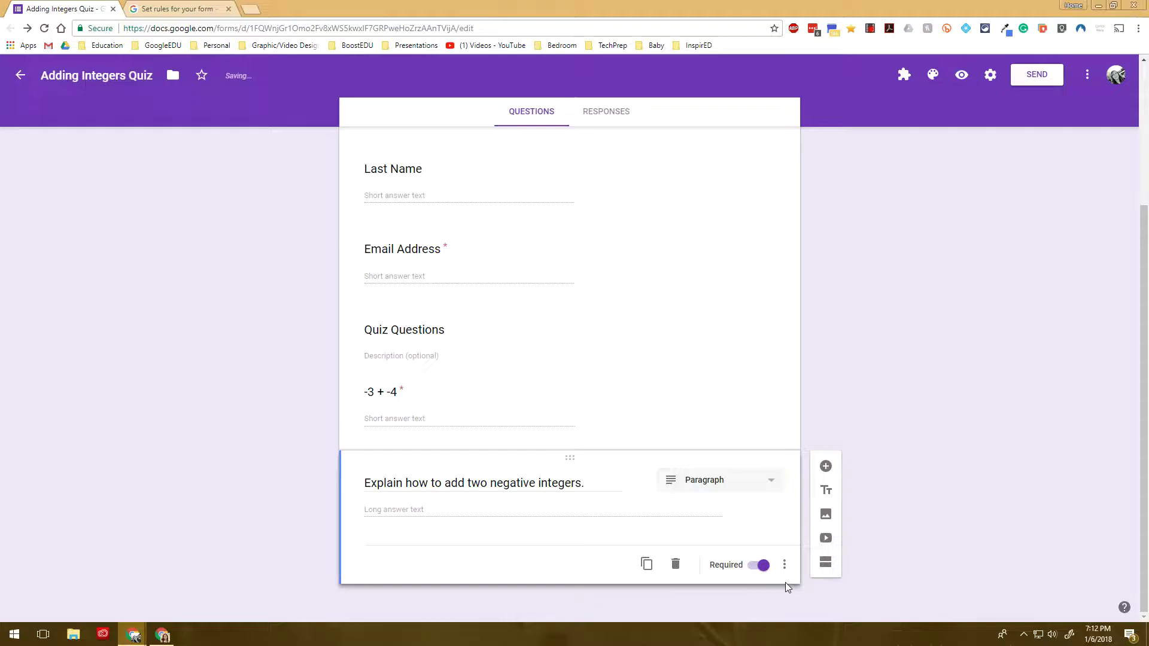
left_click(784, 566)
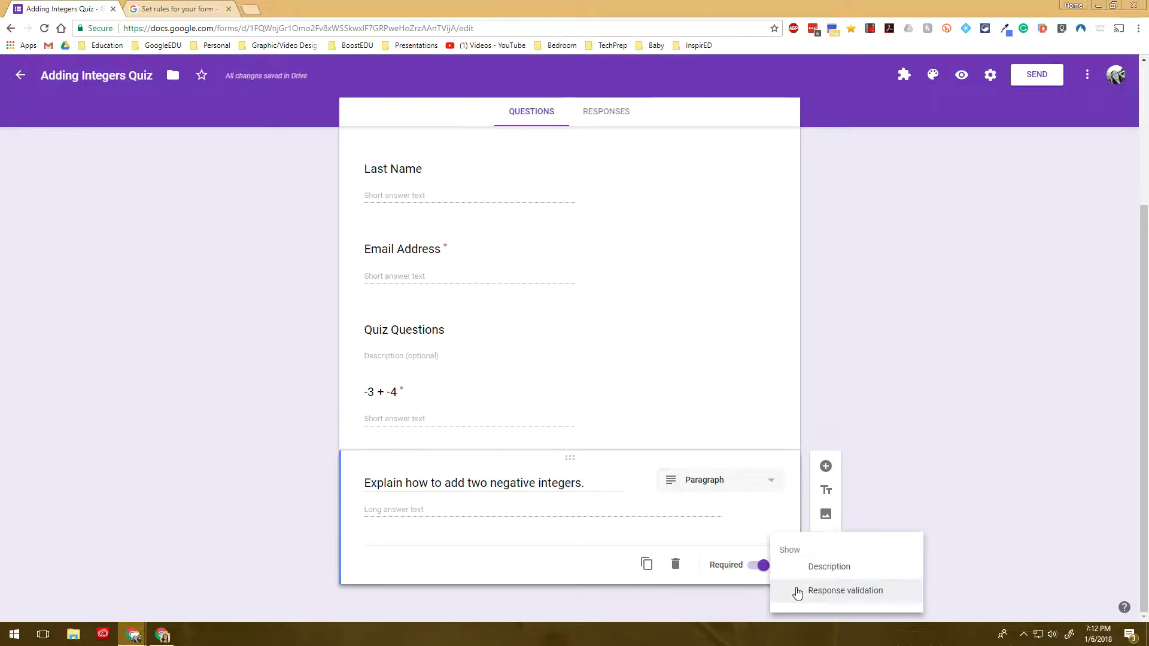
left_click(796, 591)
scroll(597, 472, "down", 1)
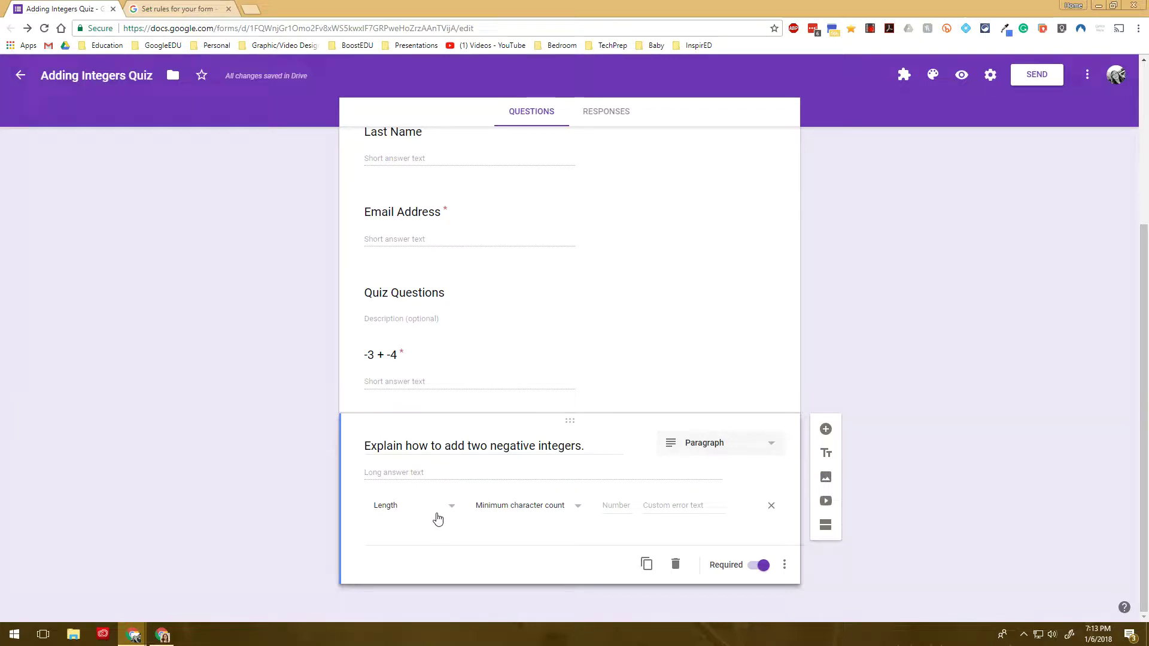
left_click(608, 505)
type("50")
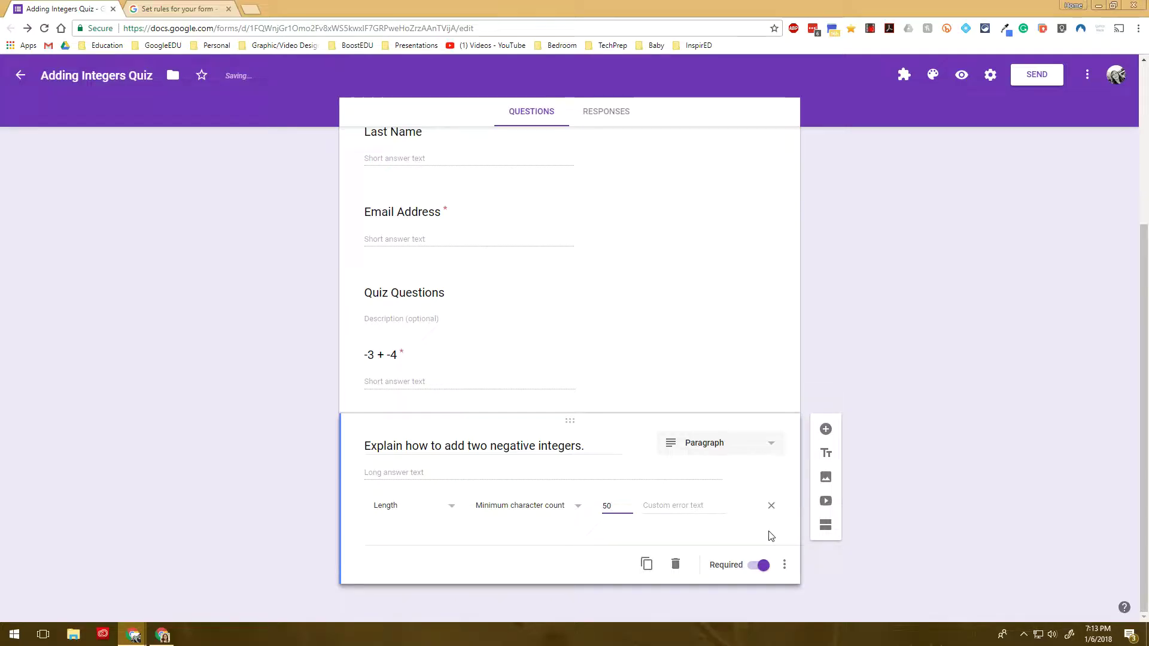
left_click(693, 509)
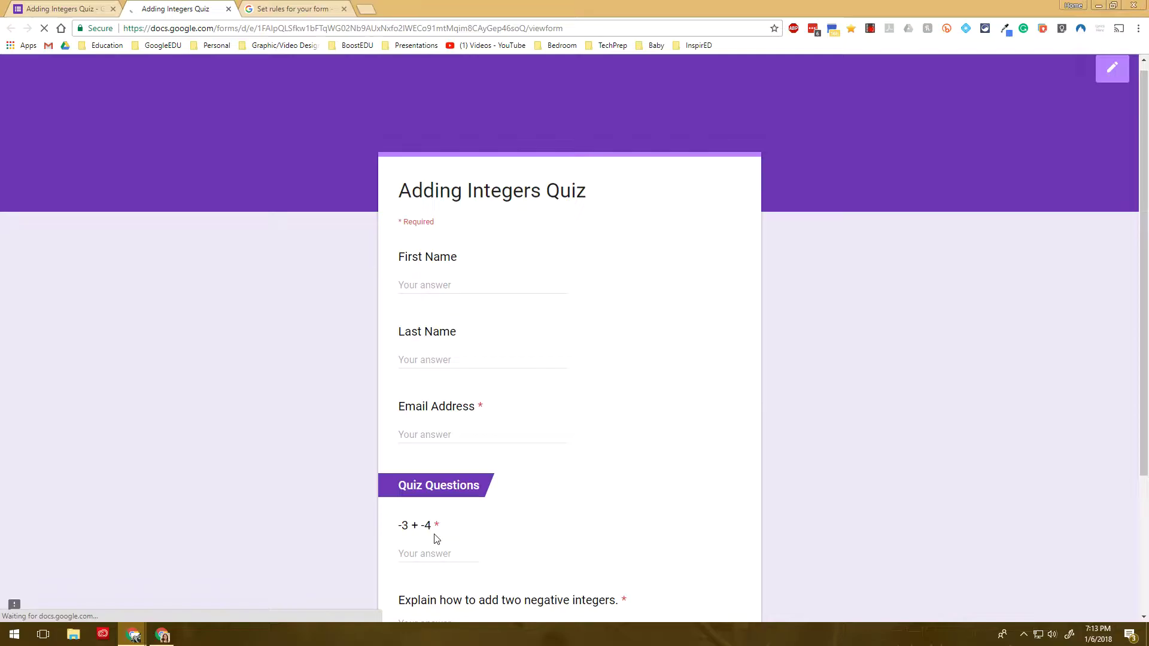
In the preview, answer 'To add two integers...' to trigger the 'Must be at least 50 characters' error
scroll(436, 539, "down", 3)
left_click(435, 433)
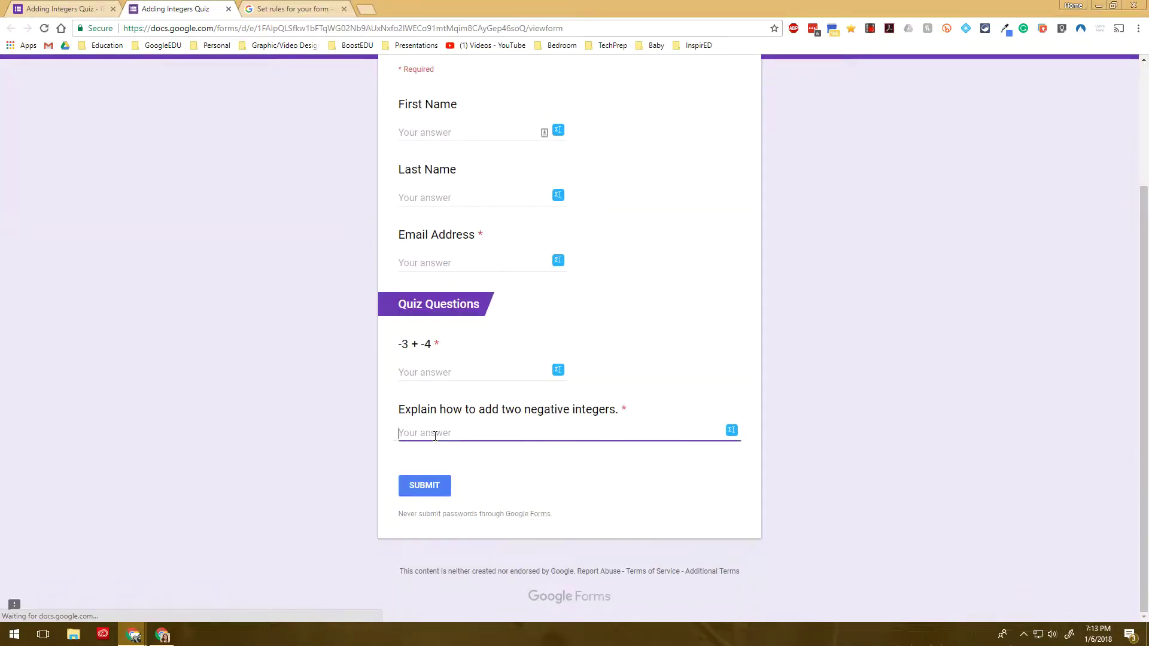
type("To add two ")
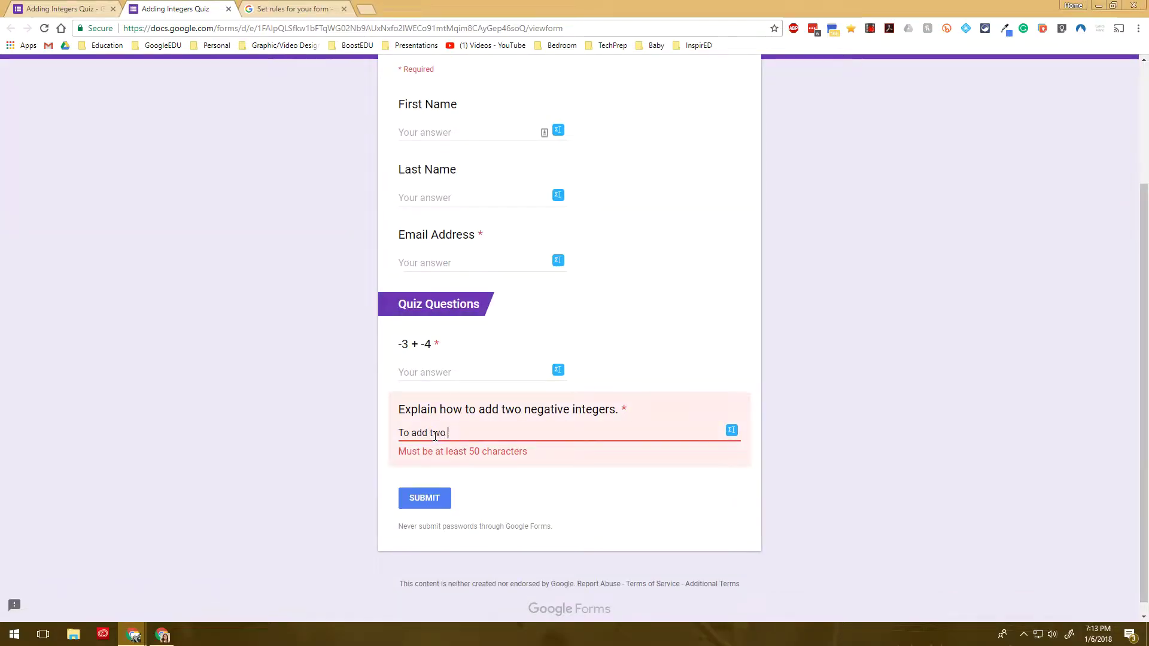
type("integers...")
left_click_drag(397, 450, 476, 464)
left_click(539, 454)
left_click(448, 469)
left_click(494, 464)
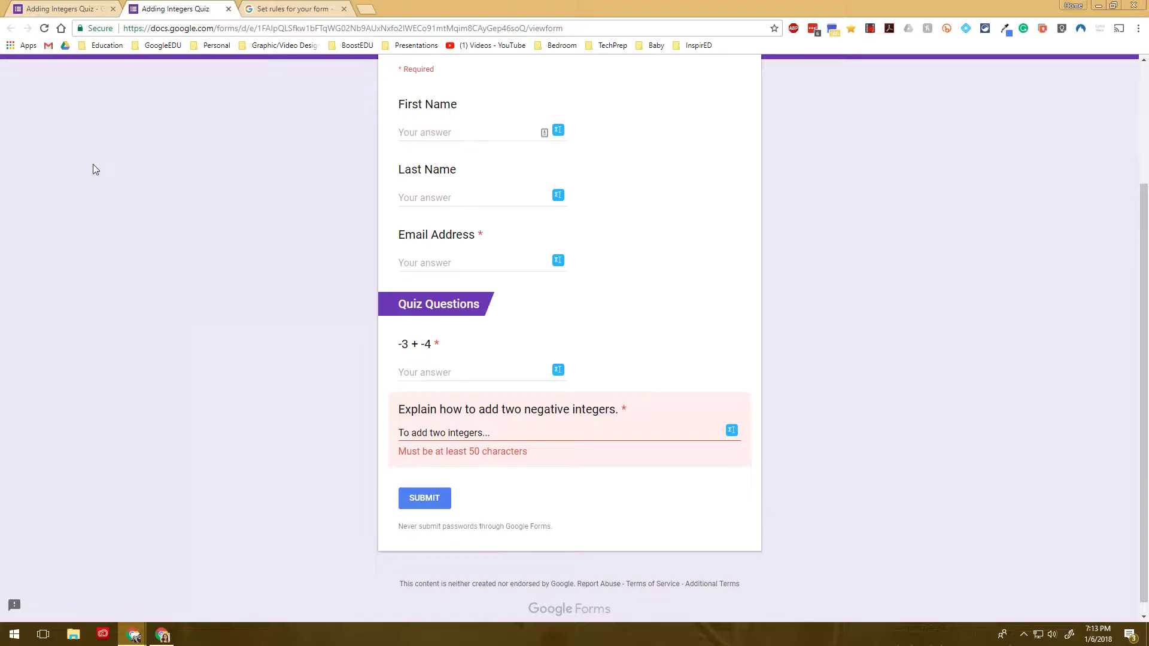
left_click(228, 9)
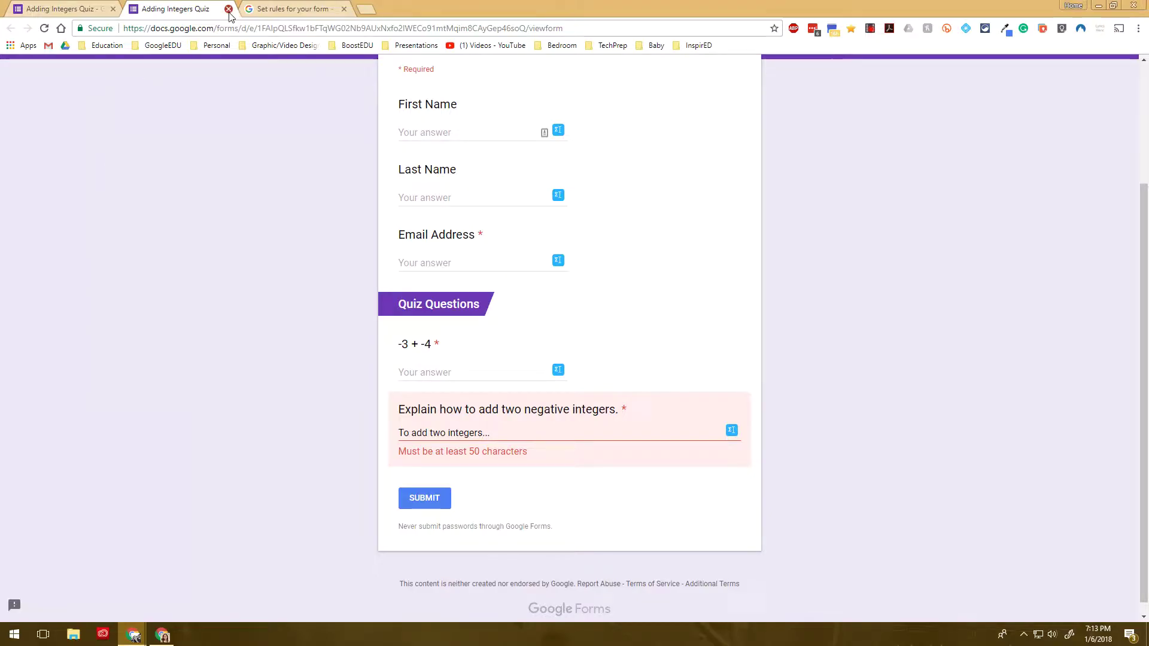
Add a new Checkboxes question below the explanation question
key("Escape")
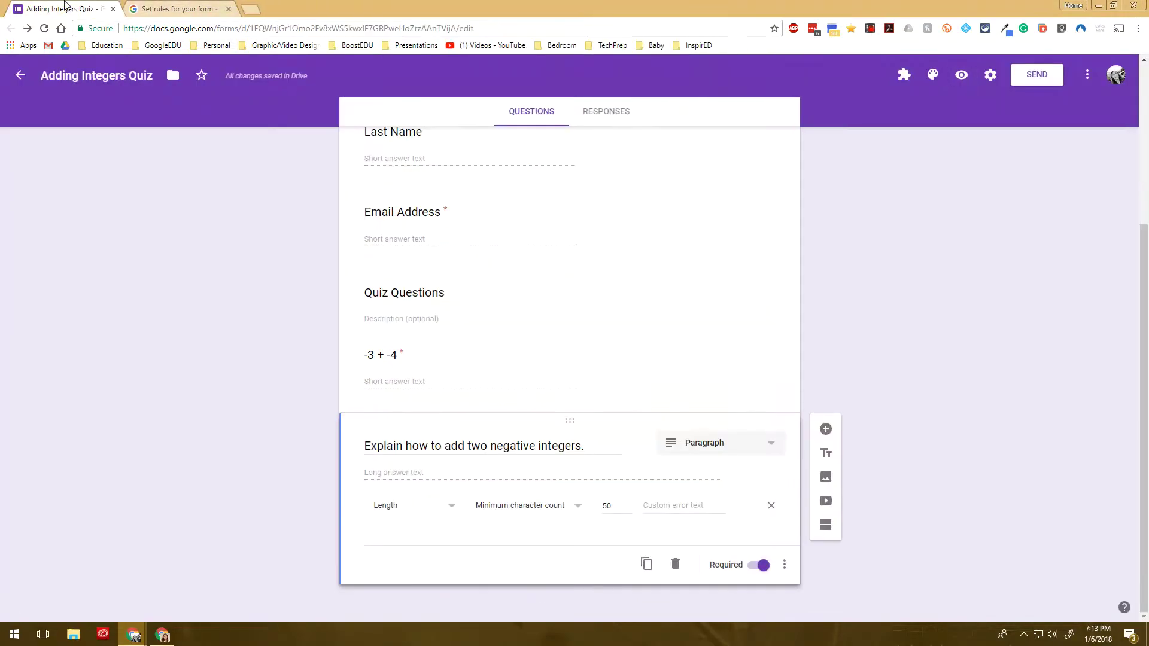
left_click(826, 434)
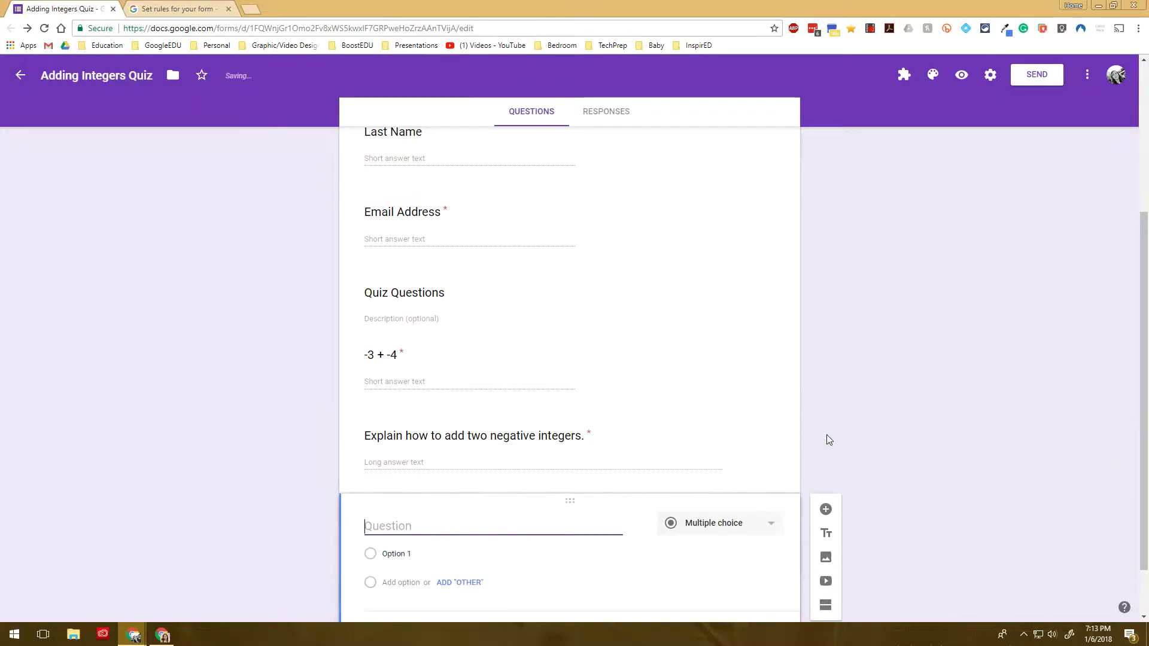
left_click(702, 470)
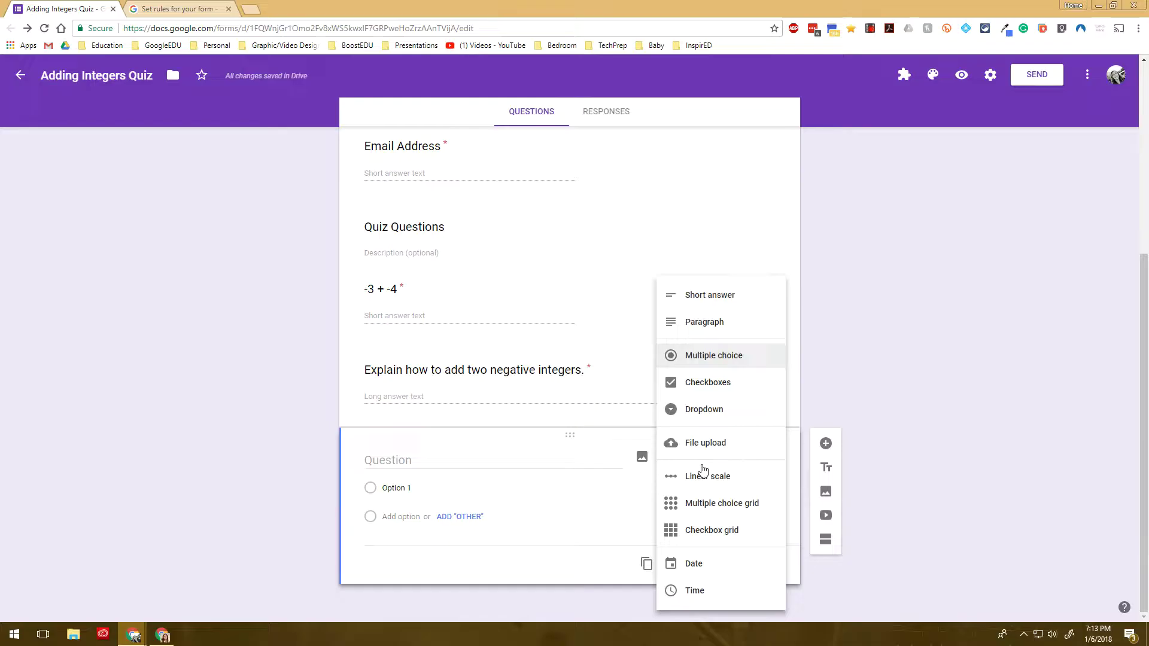
left_click(711, 379)
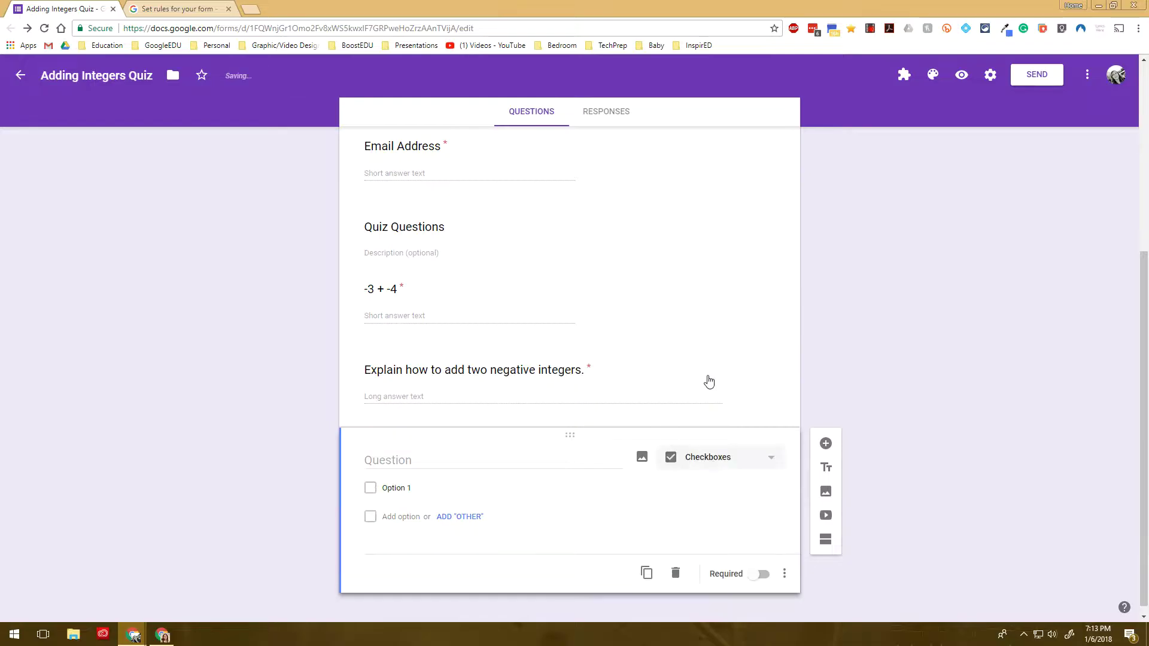
Title the question 'Which of the following answers are positive?'
left_click(444, 462)
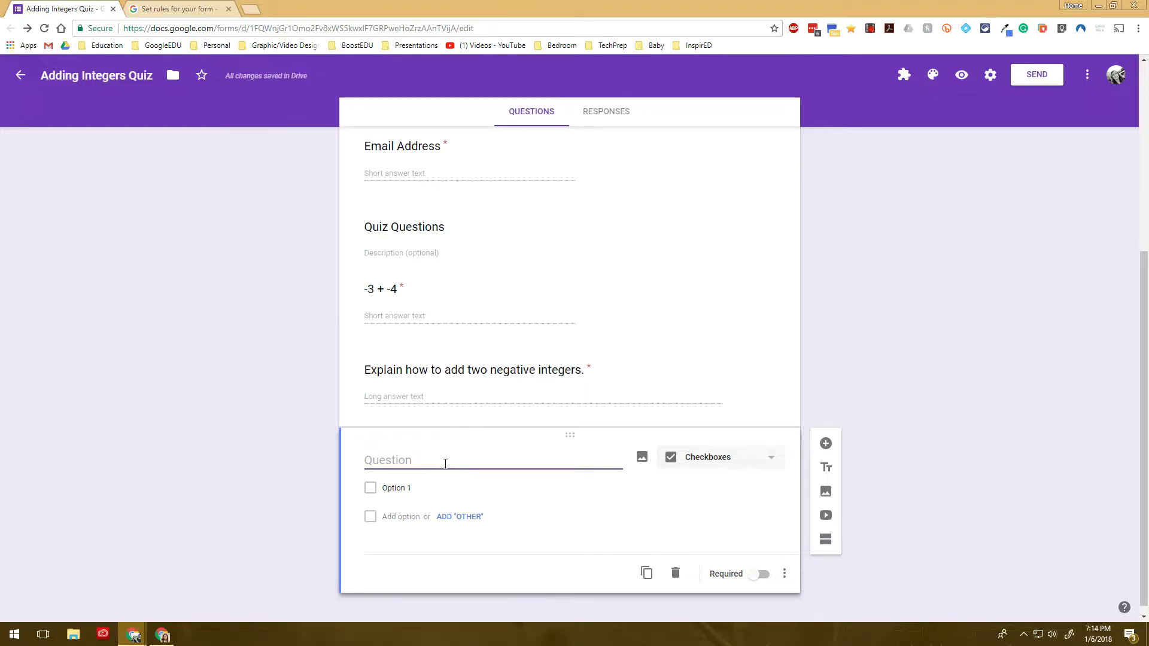
type("Which ones")
key("BackSpace")
key("BackSpace")
key("BackSpace")
key("BackSpace")
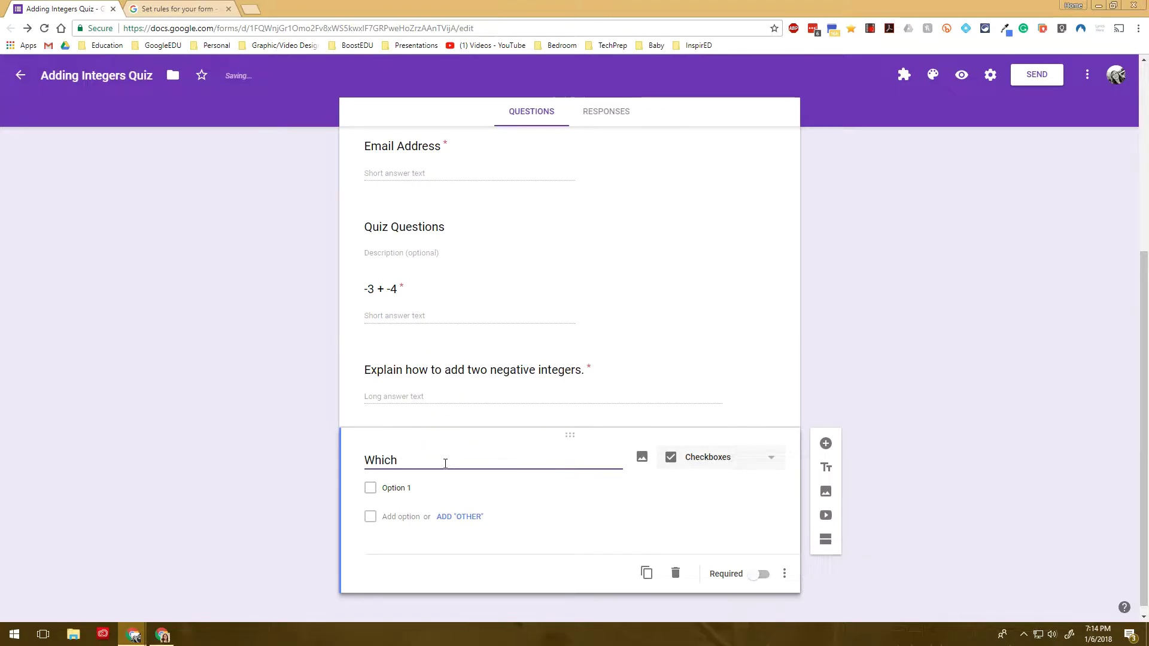
type("of the following answ")
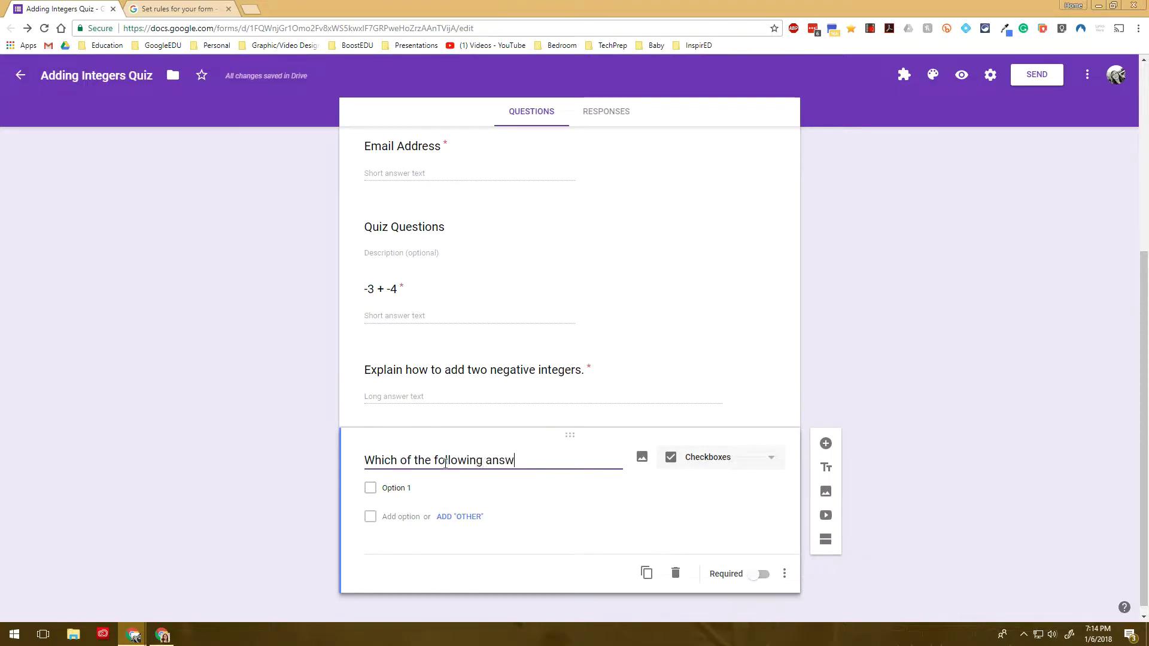
type("ers are positive?")
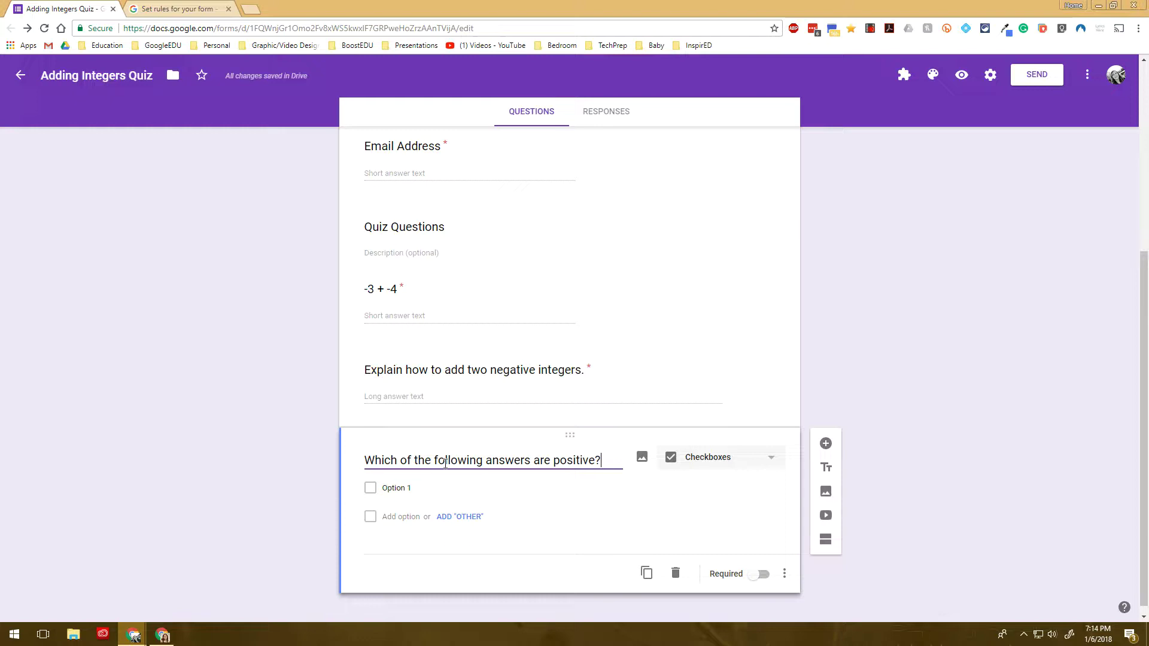
Add the answer choices -4 + 6, -3 + -2, -4 + -3 and 5 + -1
key("Tab")
key("Tab")
key("Tab")
type("-4 + 6")
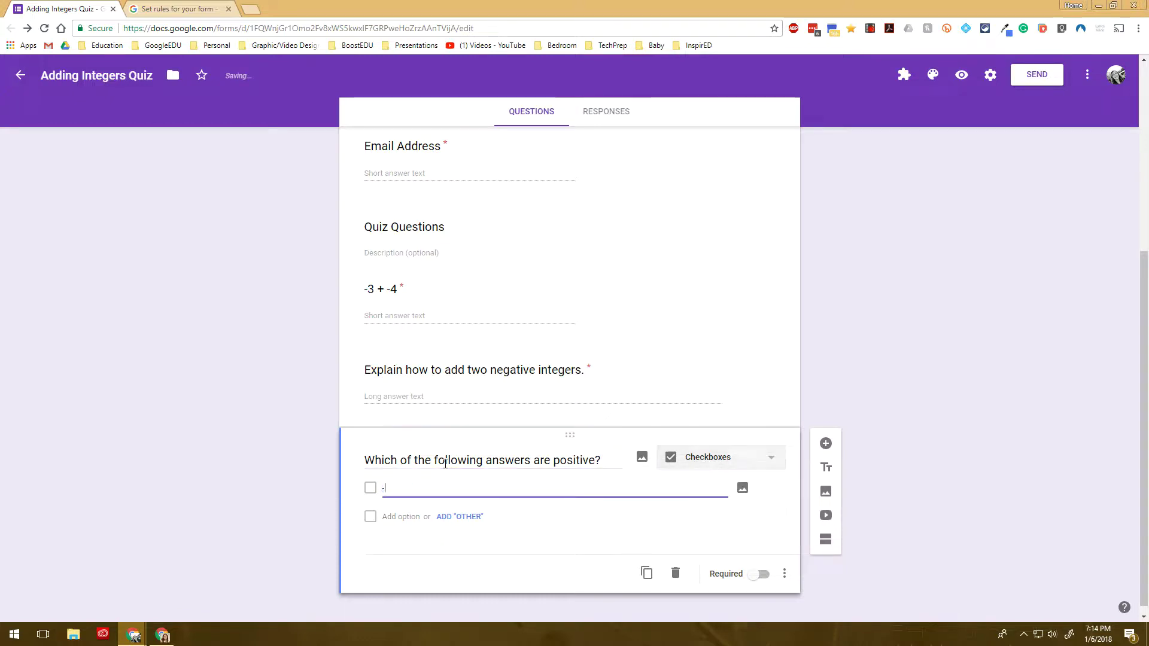
key("Tab")
key("Tab")
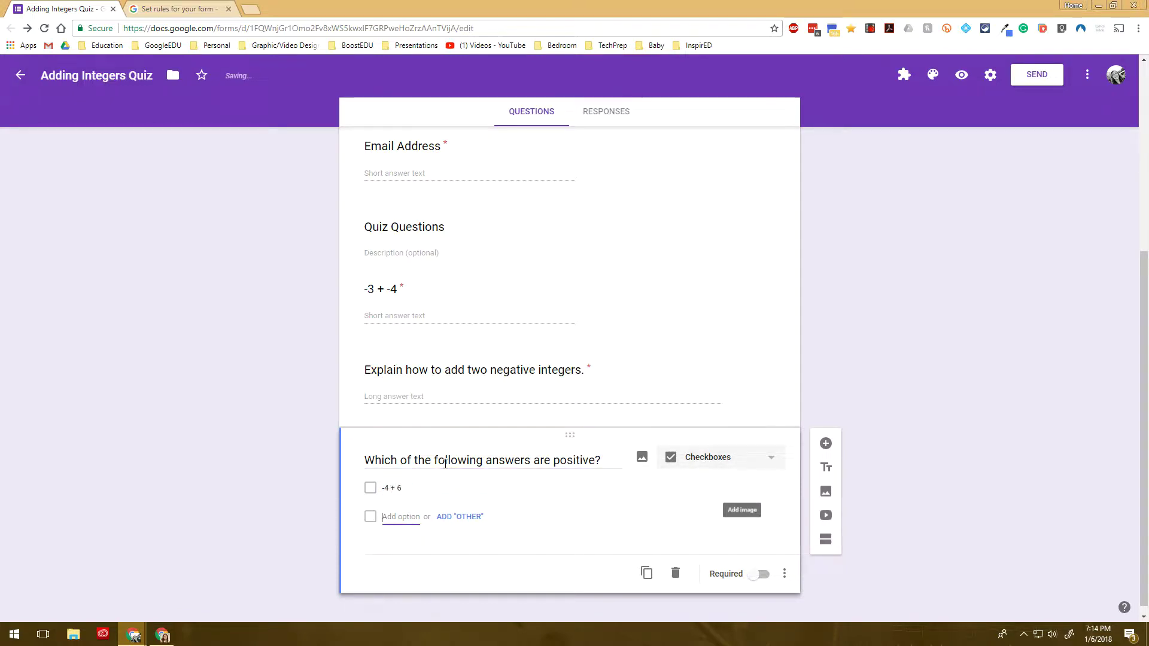
type("-3 + -")
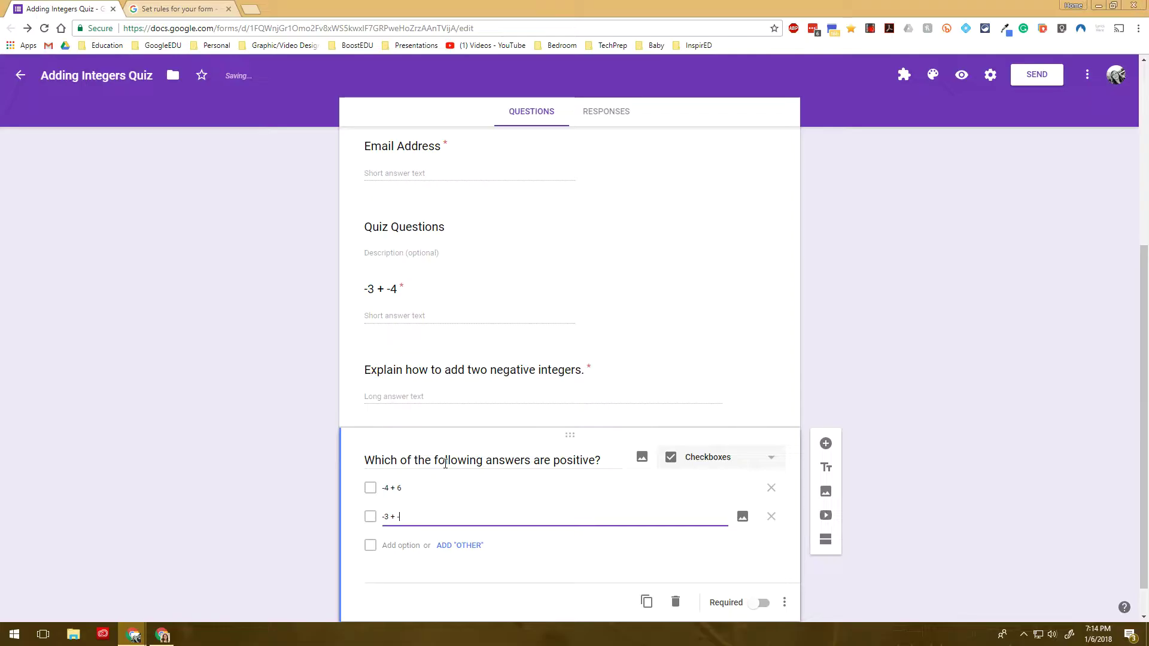
key("Tab")
key("Tab")
key("Tab")
type("-")
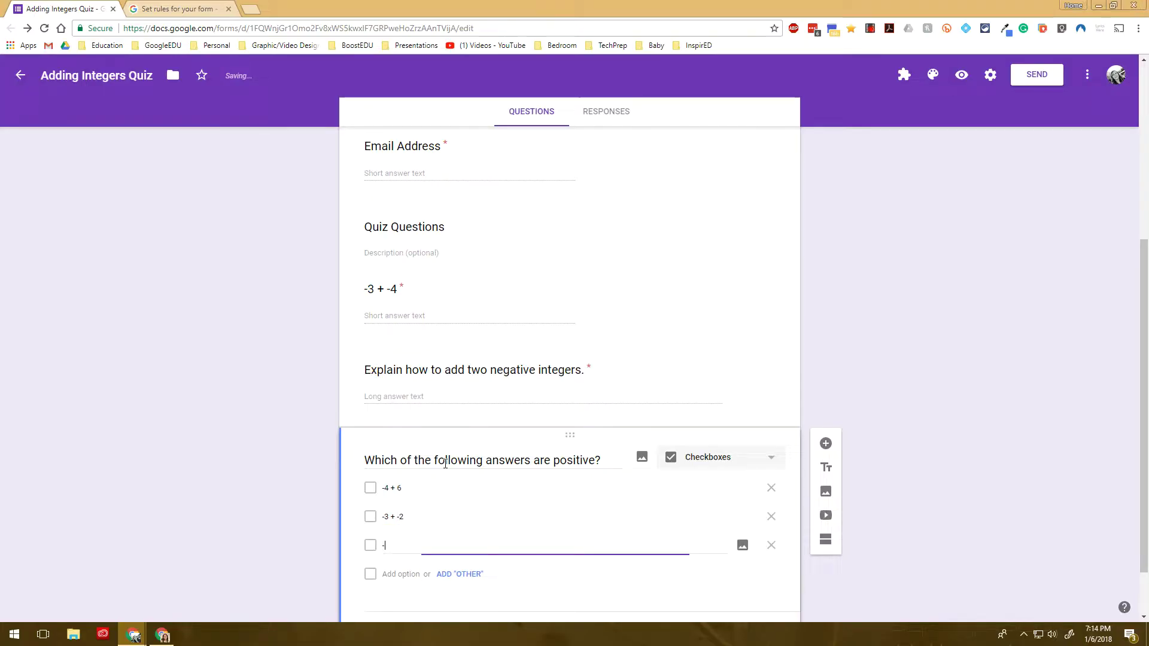
type("4 + -3")
key("Tab")
key("Tab")
key("Tab")
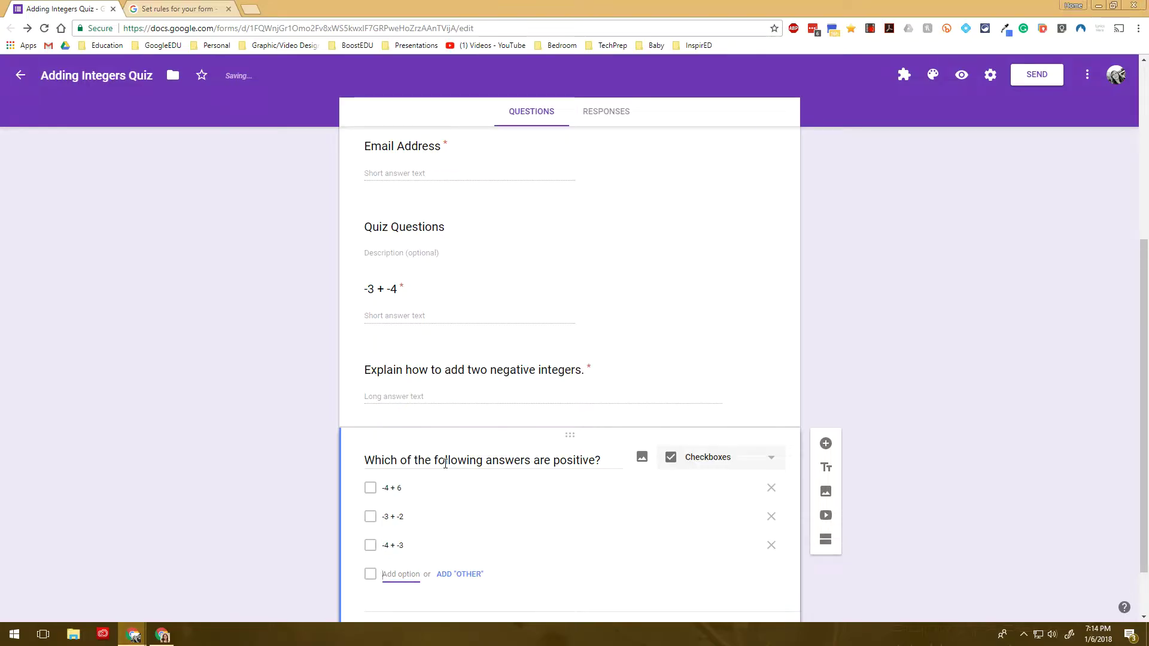
type("5 + -1")
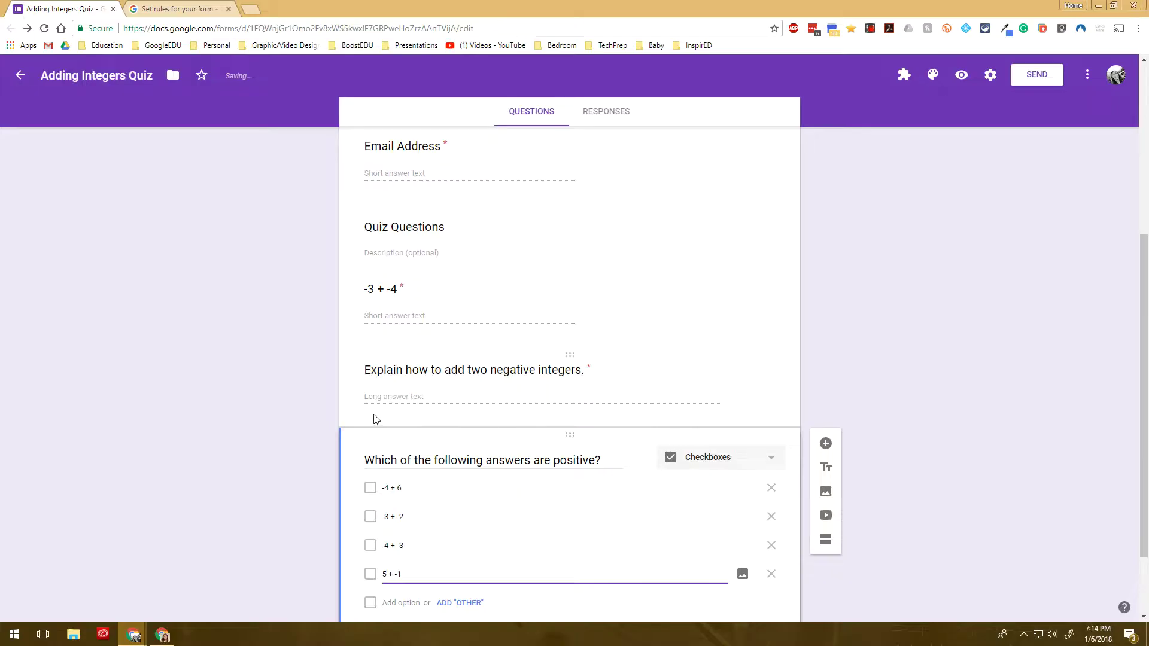
scroll(479, 431, "down", 2)
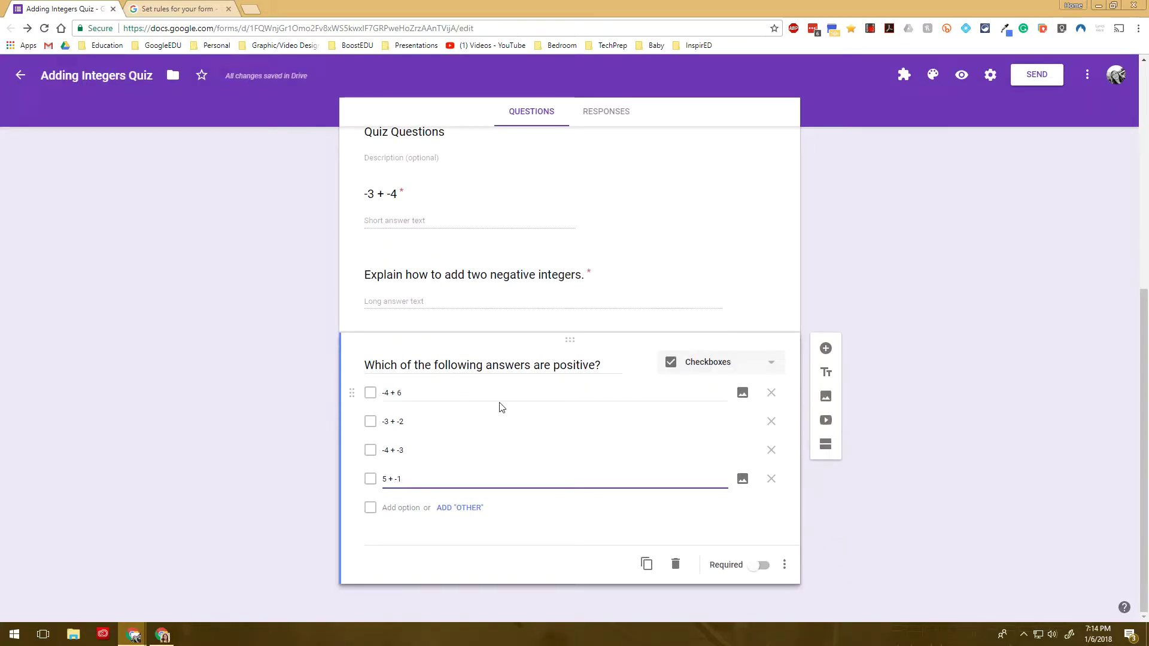
Add response validation requiring exactly 2 choices to be selected on the positive-answers question
left_click(784, 564)
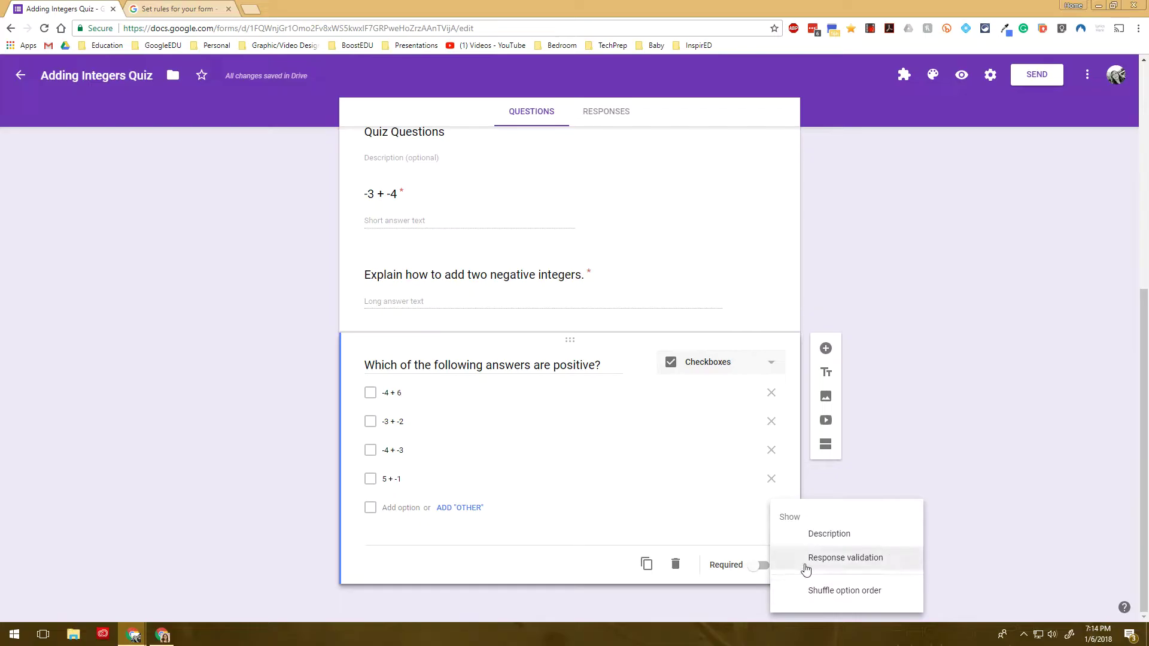
left_click(805, 564)
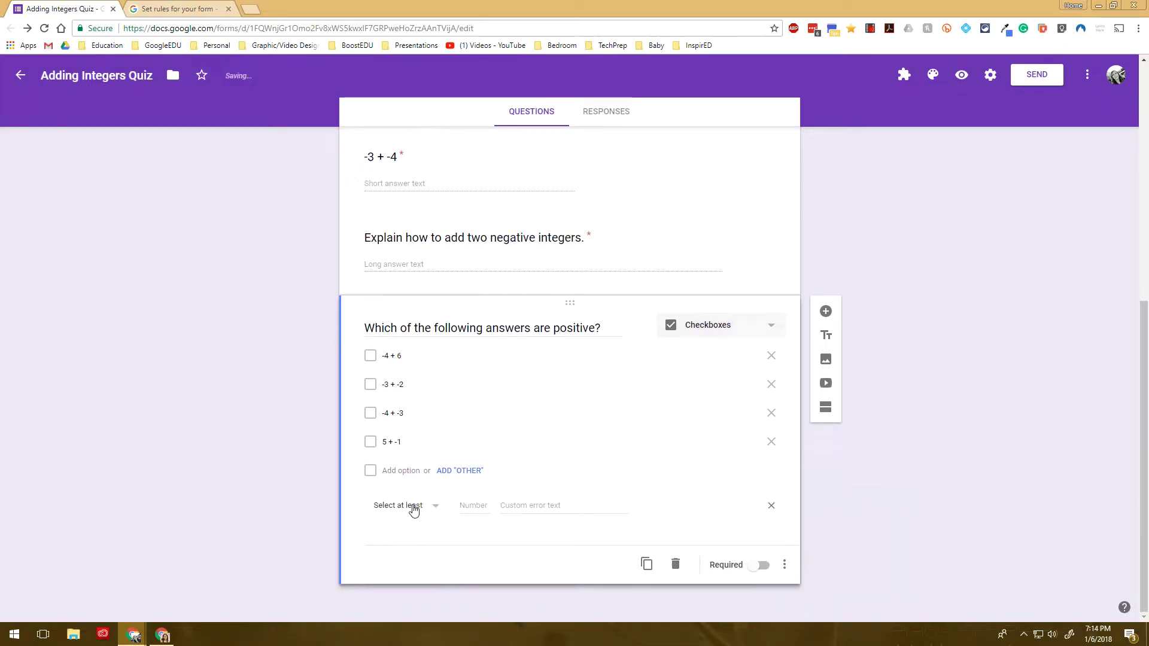
left_click(426, 514)
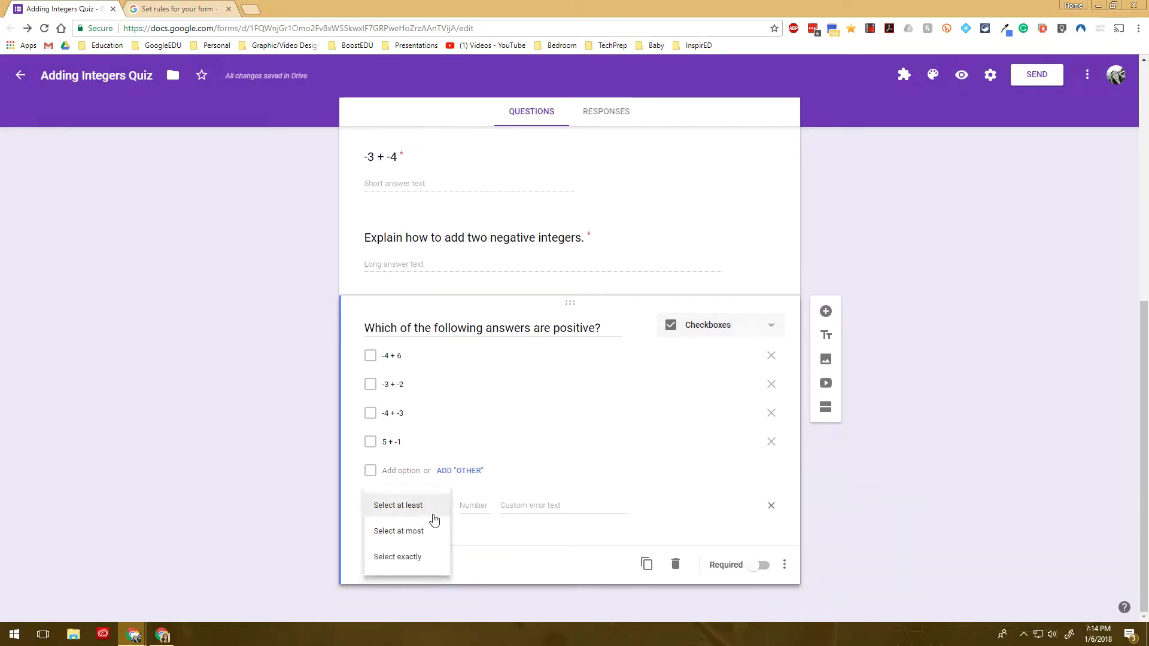
left_click(485, 506)
type("2")
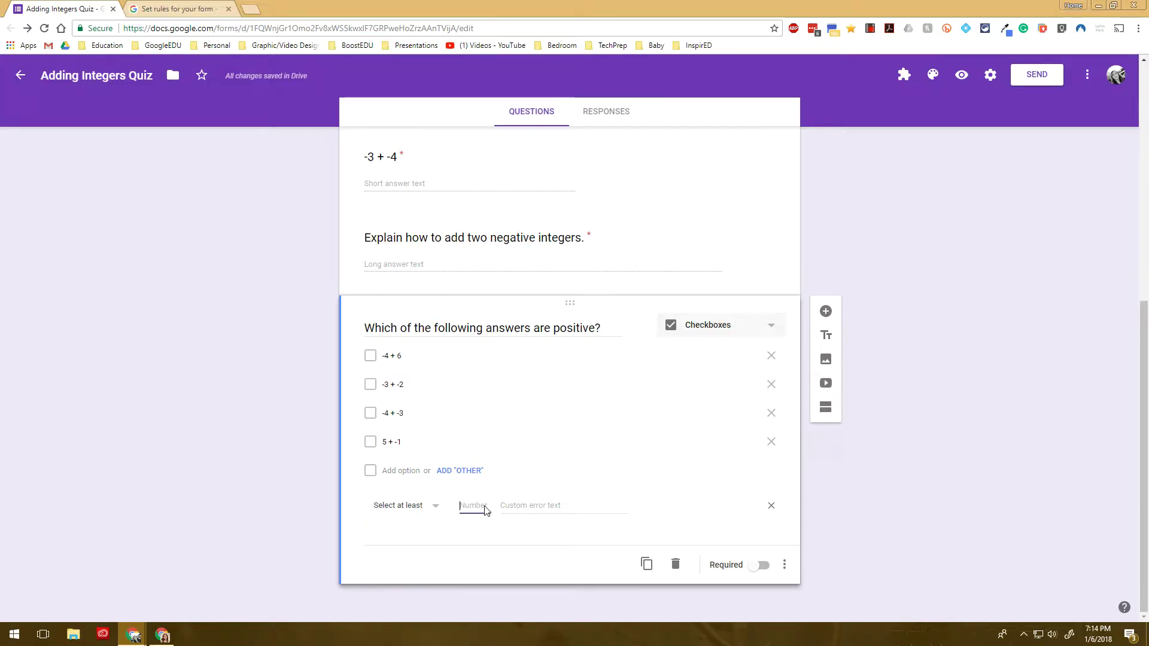
left_click(431, 512)
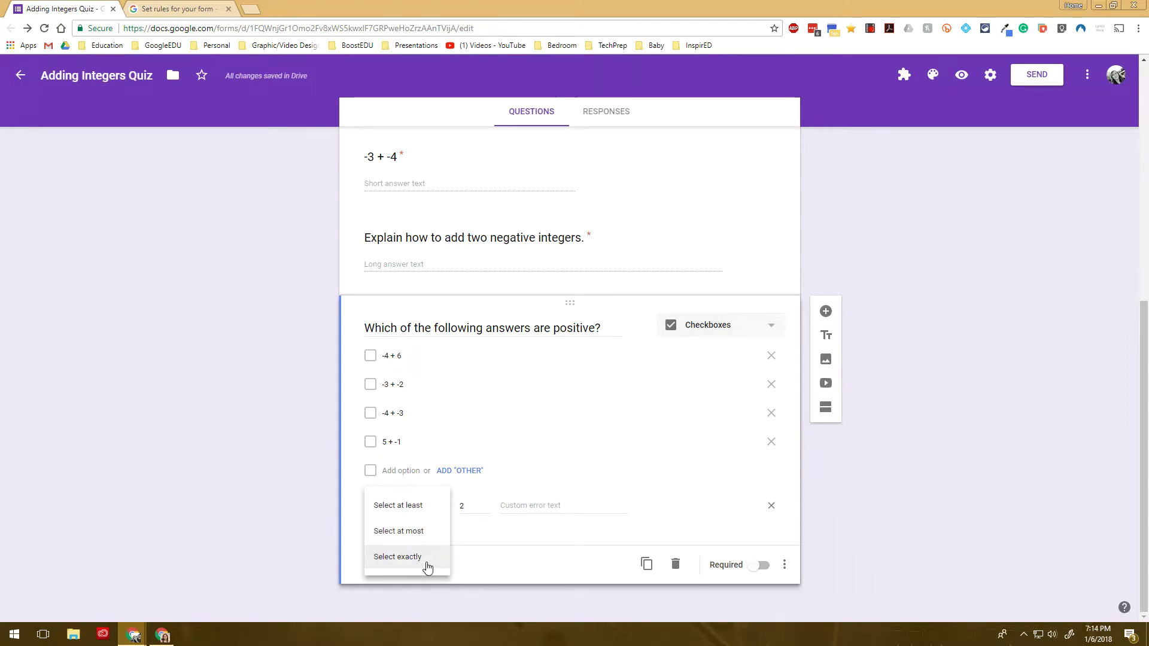
left_click(425, 564)
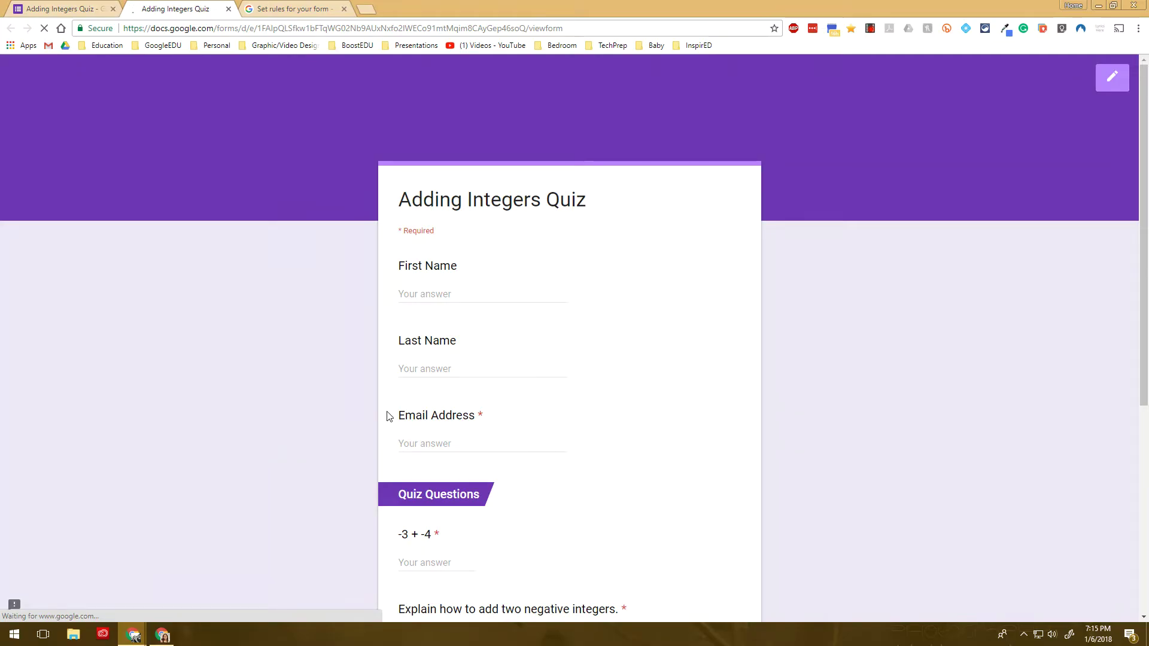
Test three ticks against the 'Must select exactly 2 options' error, then close the preview
scroll(387, 415, "down", 5)
left_click(404, 353)
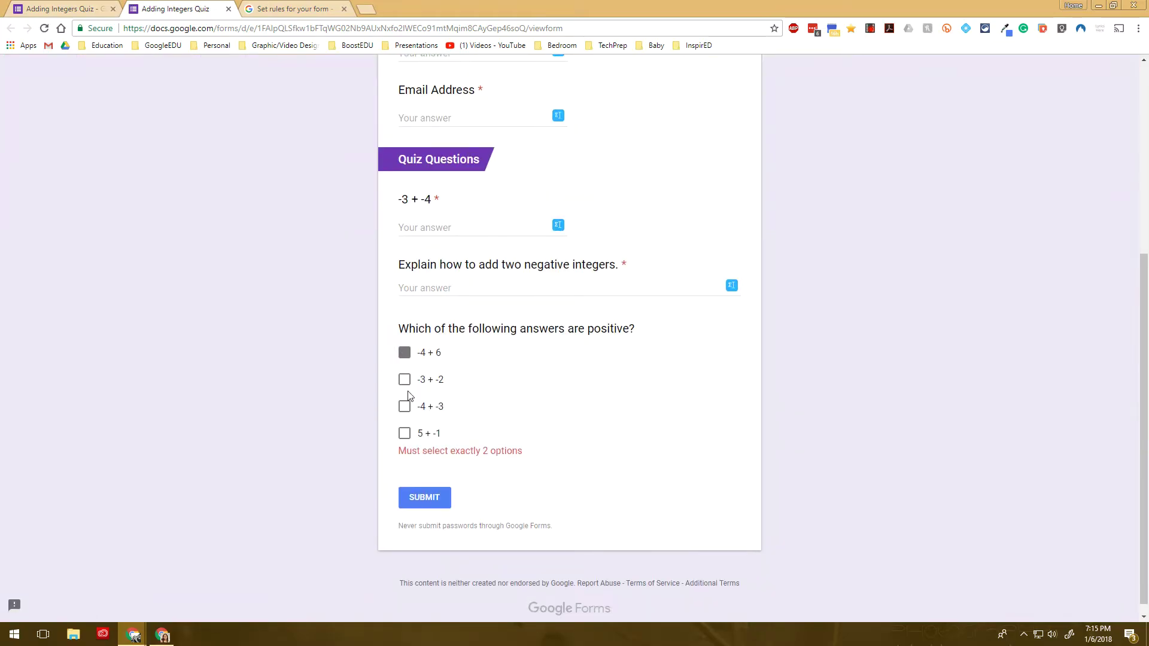
left_click(405, 407)
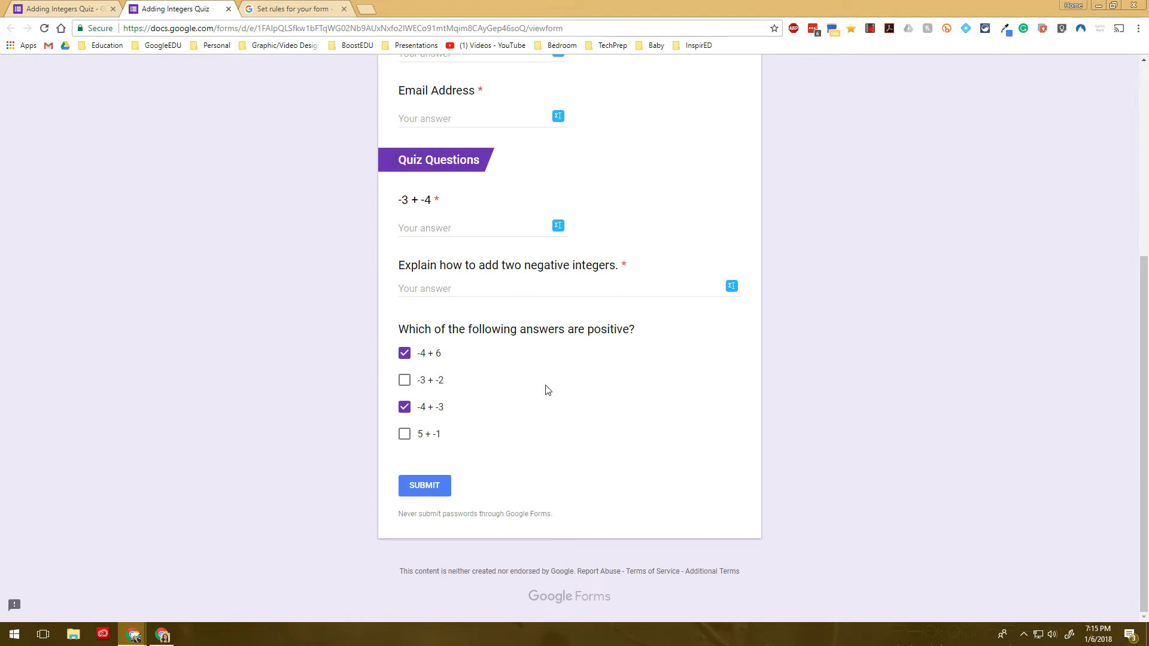
left_click(404, 380)
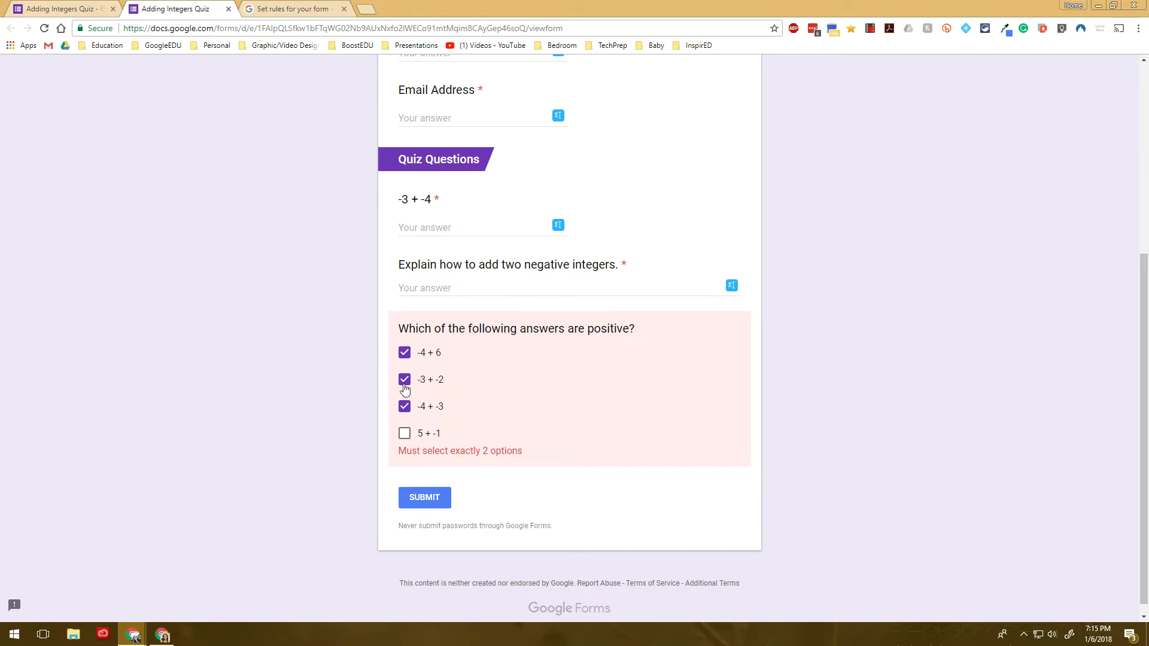
left_click(405, 383)
left_click(405, 435)
left_click(407, 435)
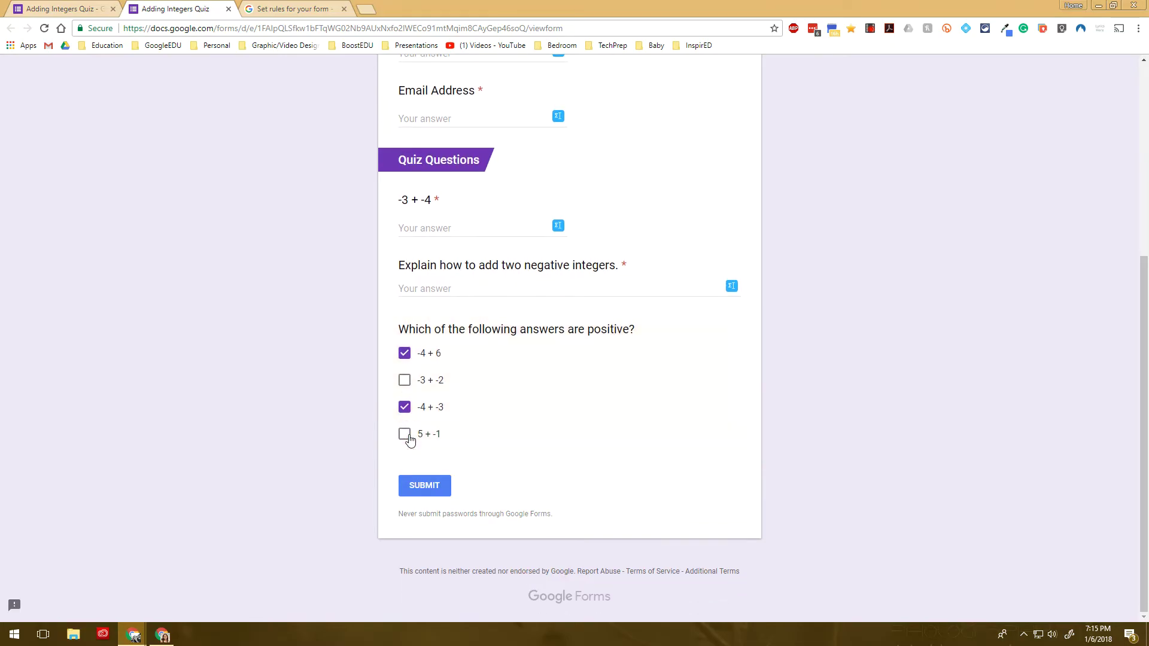
left_click(228, 9)
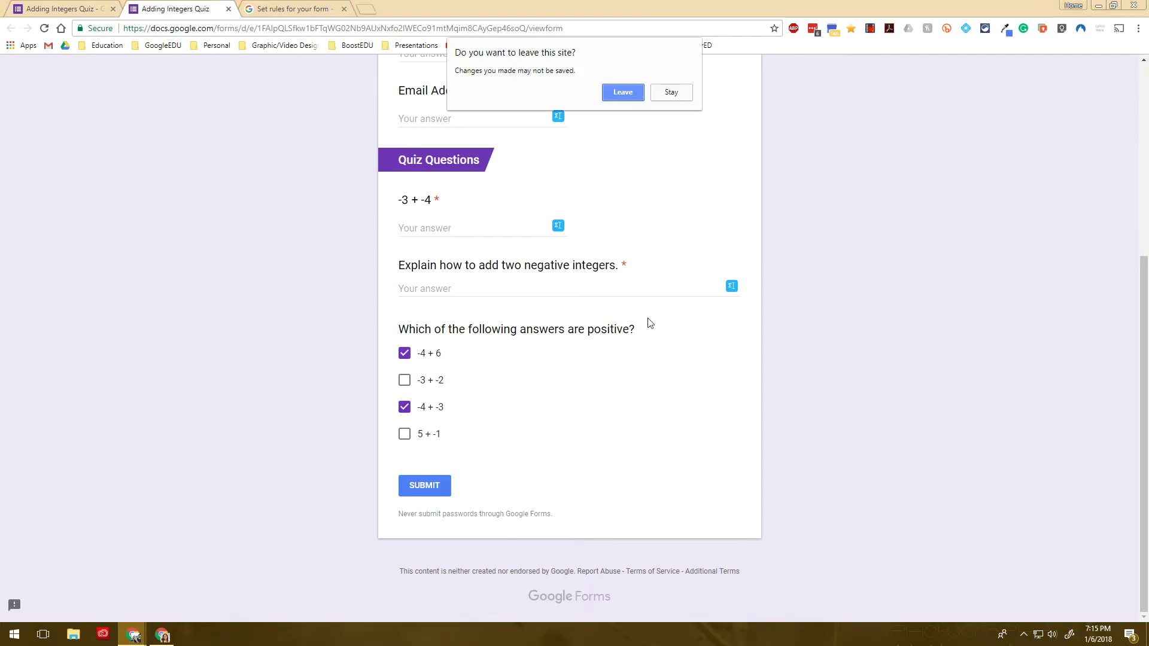
left_click(625, 93)
Expand the -3 + -4 question to view its number-equal-to -7 'Try again!' validation
scroll(557, 269, "up", 2)
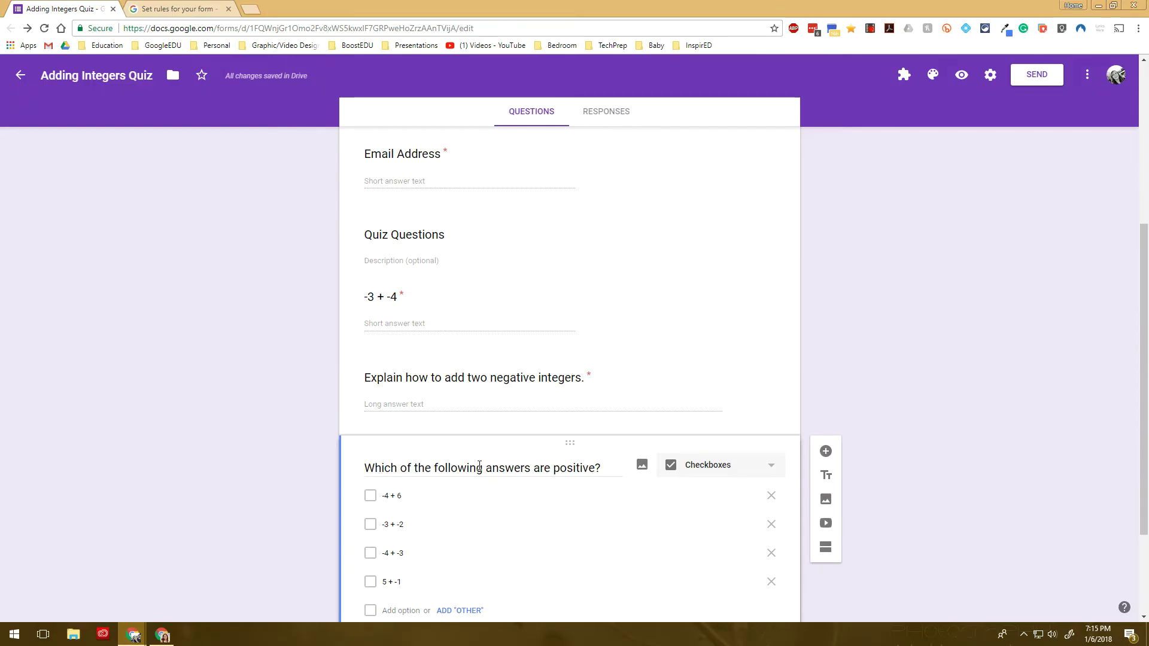
left_click(513, 321)
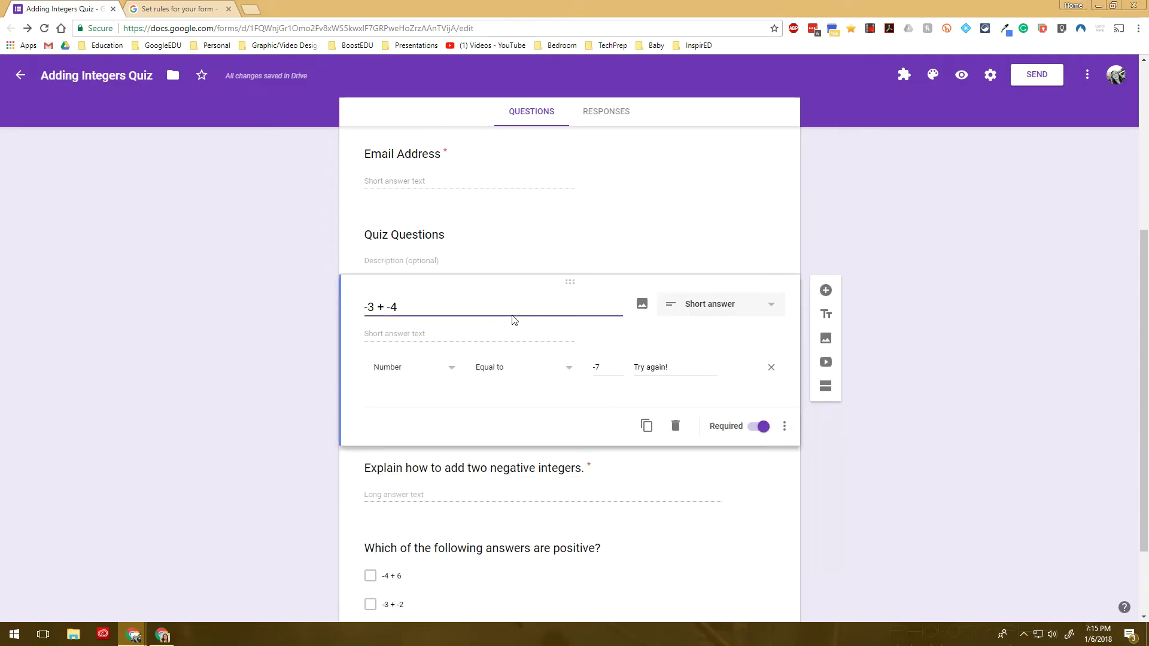